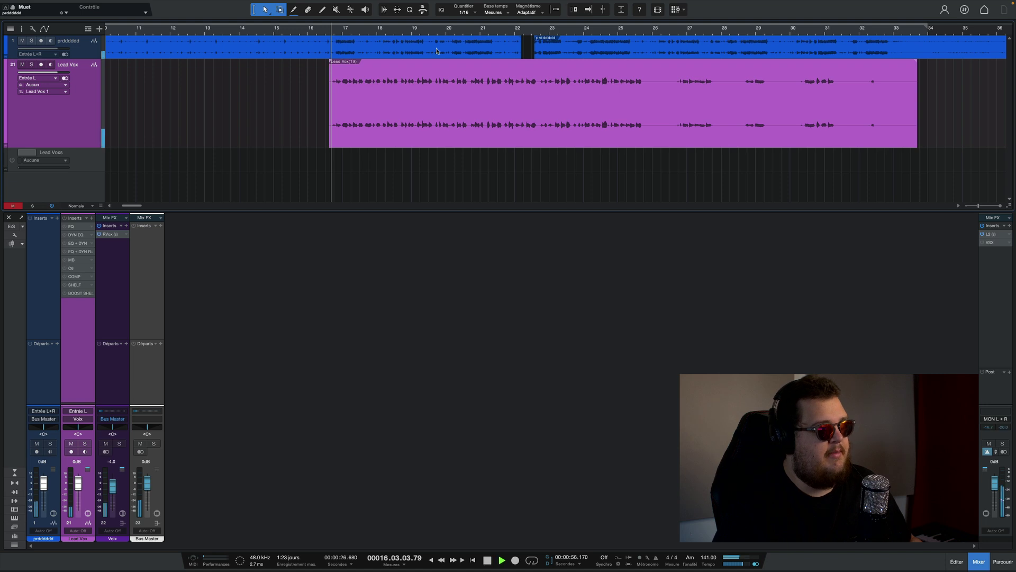
Lower the gain of the instrumental event on the top track to about 0.7 dB while the song plays.
{"action": "key", "text": "w"}
{"action": "key", "text": "w"}
{"action": "key", "text": "w"}
{"action": "left_click", "coordinate": [556, 47]}
{"action": "left_click_drag", "start_coordinate": [379, 38], "coordinate": [378, 41]}
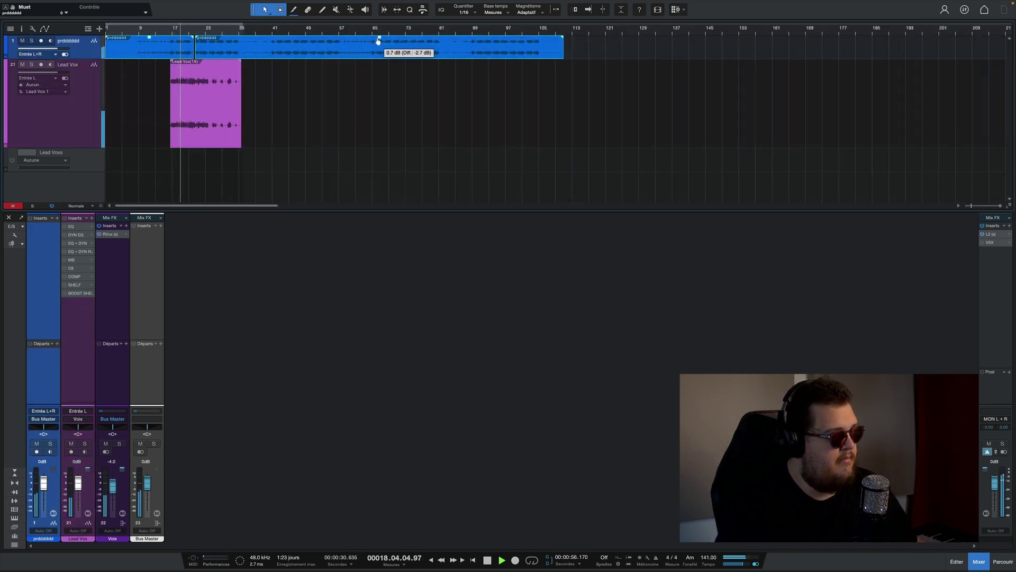
{"action": "scroll", "coordinate": [166, 30], "scroll_direction": "up", "scroll_amount": 3}
{"action": "key", "text": "space"}
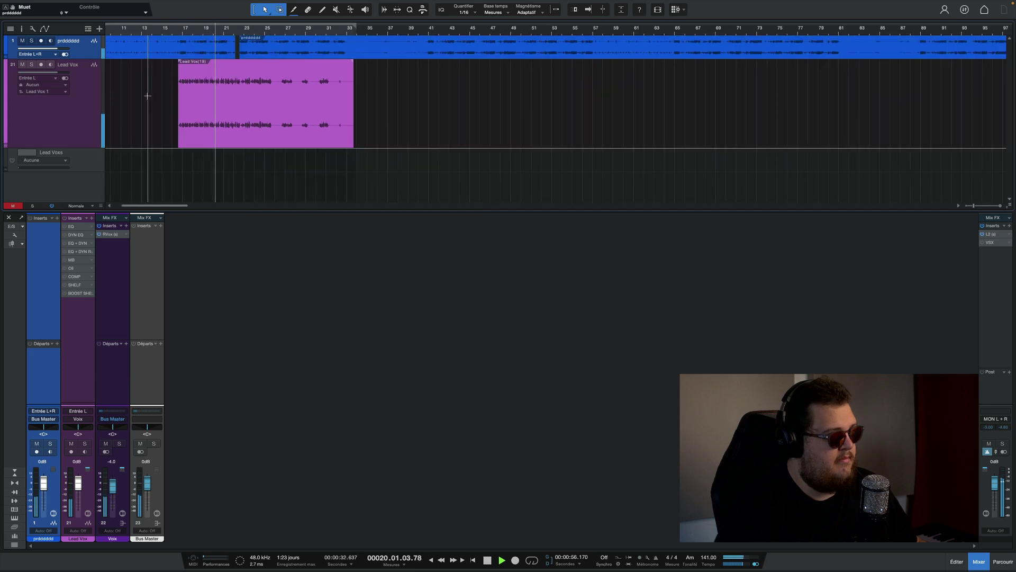
{"action": "scroll", "coordinate": [174, 33], "scroll_direction": "up", "scroll_amount": 2}
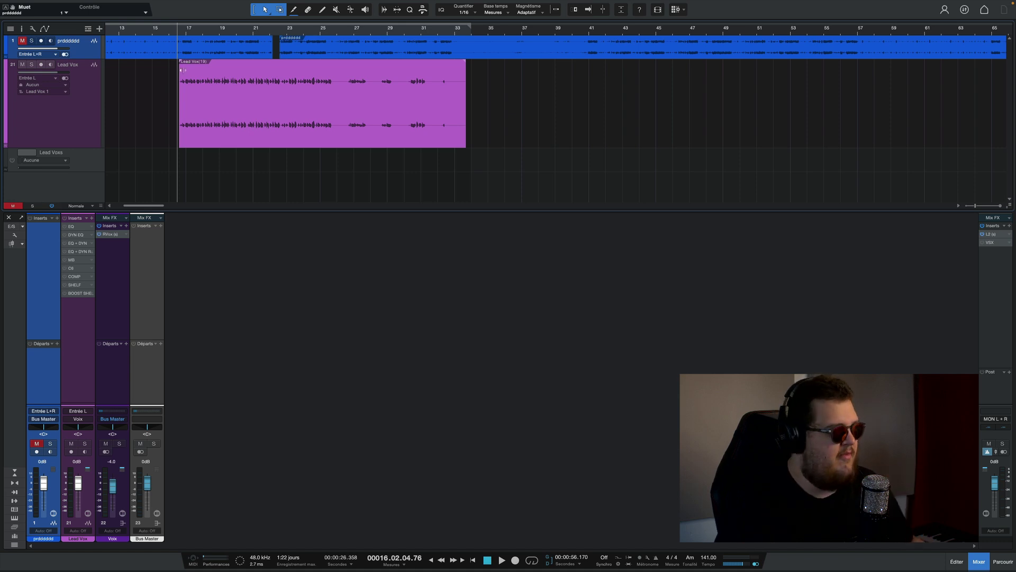
Insert TB_Equalizer_v4 on the Lead Vox channel and place it first in the insert chain.
{"action": "left_click_drag", "start_coordinate": [105, 210], "coordinate": [107, 205]}
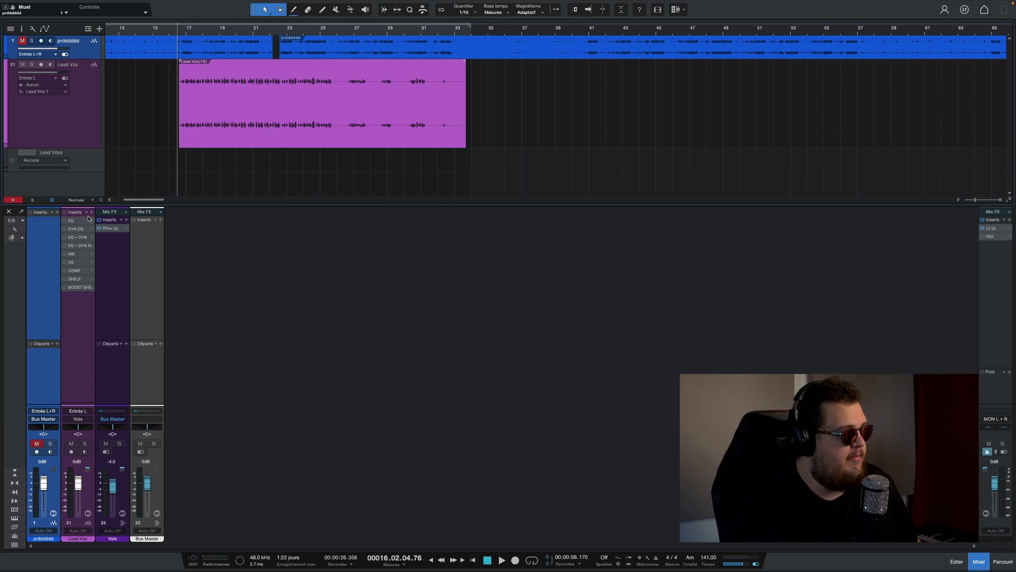
{"action": "left_click", "coordinate": [91, 213]}
{"action": "left_click", "coordinate": [114, 297]}
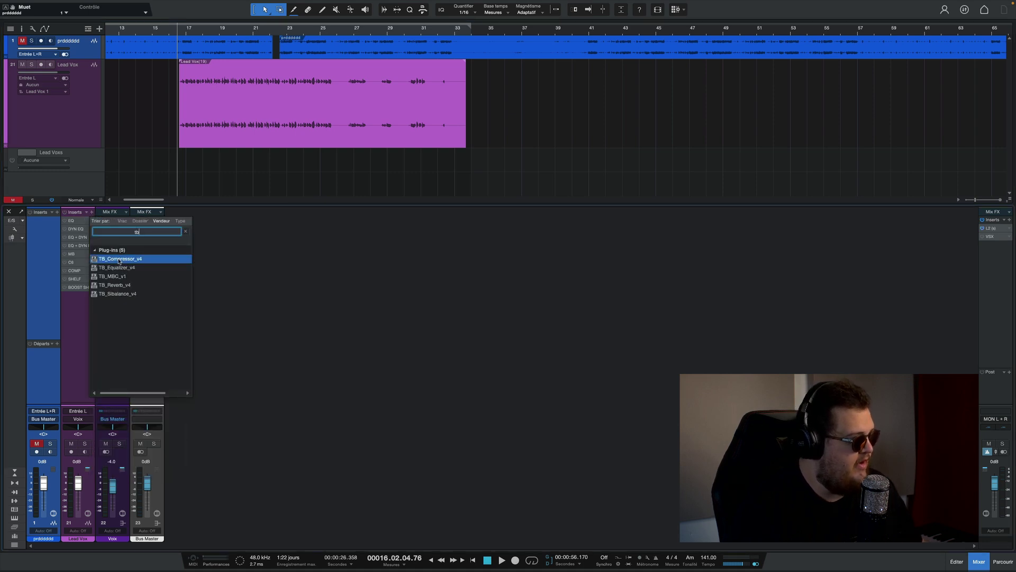
{"action": "left_click", "coordinate": [120, 268]}
{"action": "left_click_drag", "start_coordinate": [88, 295], "coordinate": [79, 221]}
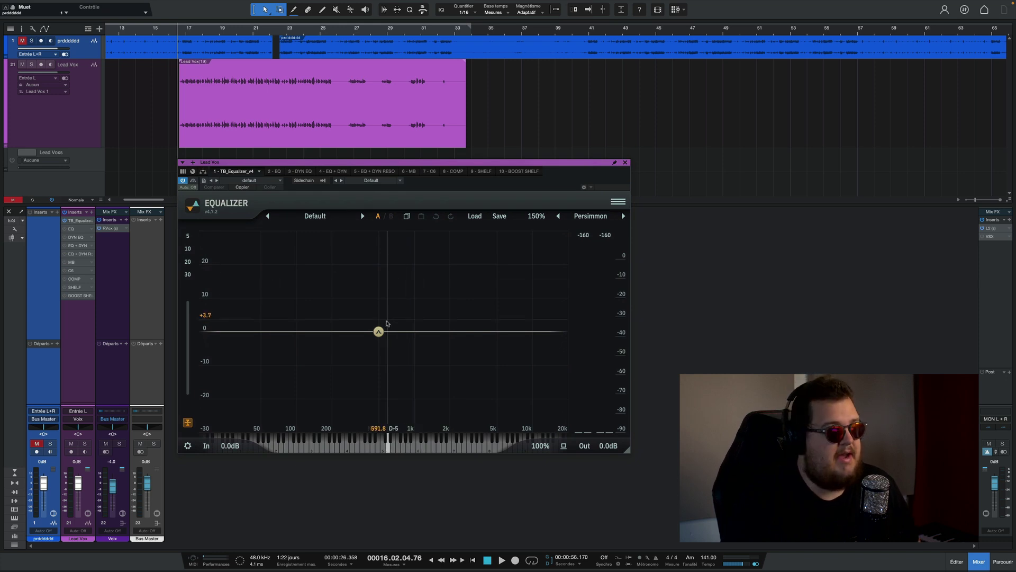
Create a High pass 48 band in the equalizer and set its cutoff to about 104 Hz while auditioning the vocal.
{"action": "mouse_move", "coordinate": [379, 337]}
{"action": "left_click_drag", "start_coordinate": [379, 336], "coordinate": [241, 332]}
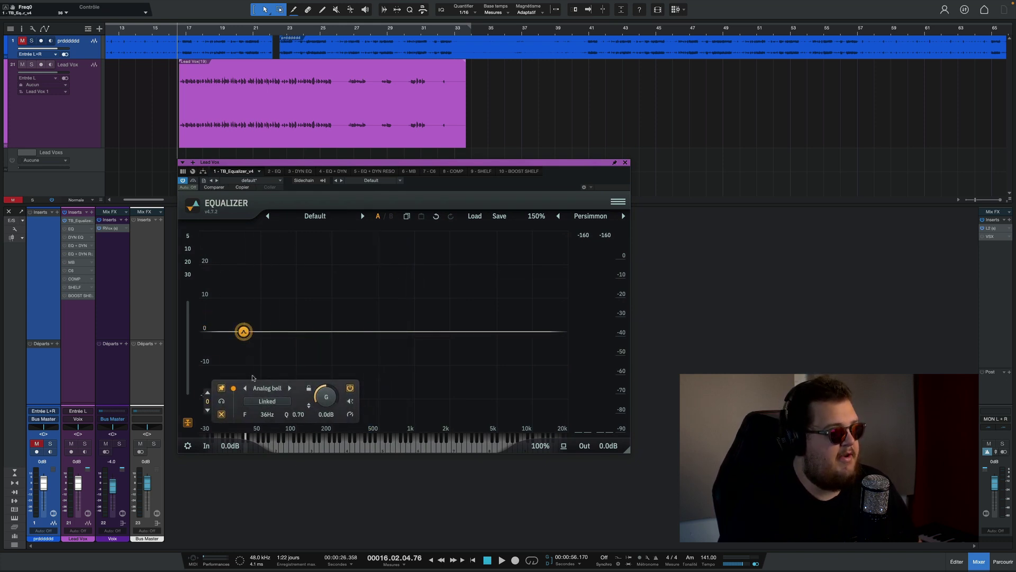
{"action": "left_click", "coordinate": [261, 388]}
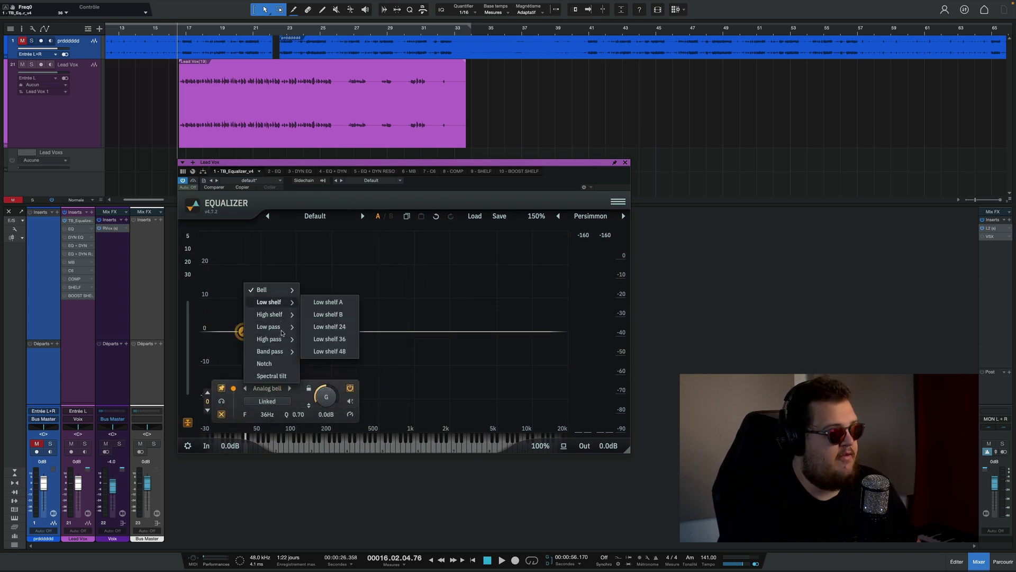
{"action": "mouse_move", "coordinate": [278, 340]}
{"action": "left_click", "coordinate": [322, 328]}
{"action": "left_click_drag", "start_coordinate": [243, 327], "coordinate": [290, 325]}
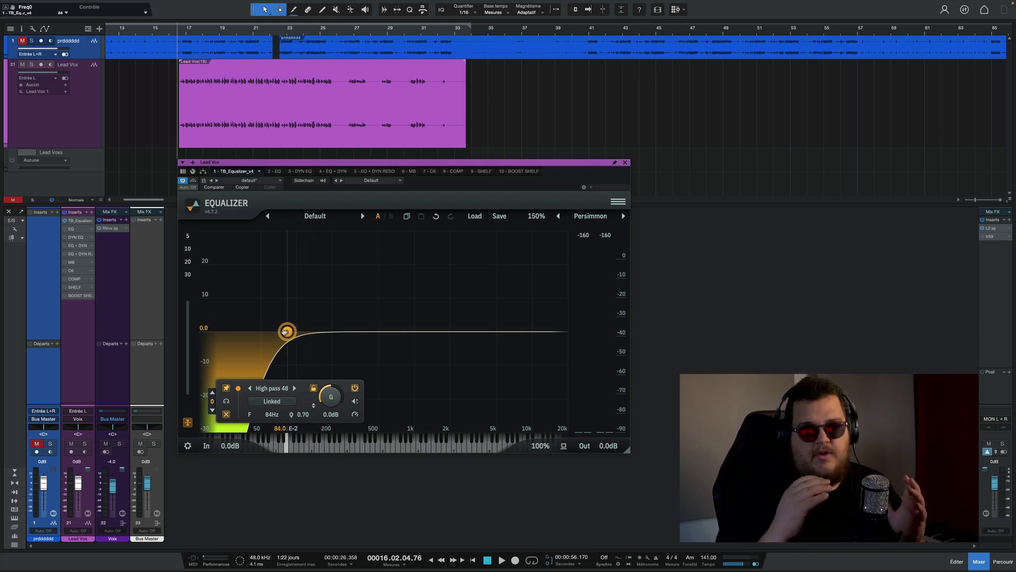
{"action": "key", "text": "space"}
{"action": "left_click_drag", "start_coordinate": [285, 331], "coordinate": [297, 332]}
{"action": "key", "text": "space"}
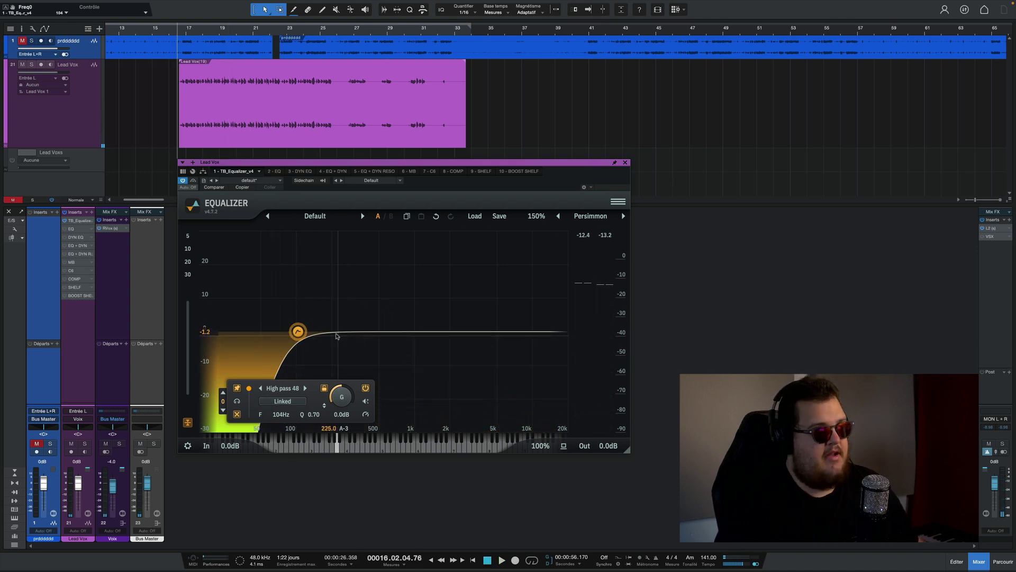
Add an Analog bell band, boost it to about 6 dB and sweep it through the low mids during playback.
{"action": "left_click", "coordinate": [334, 333]}
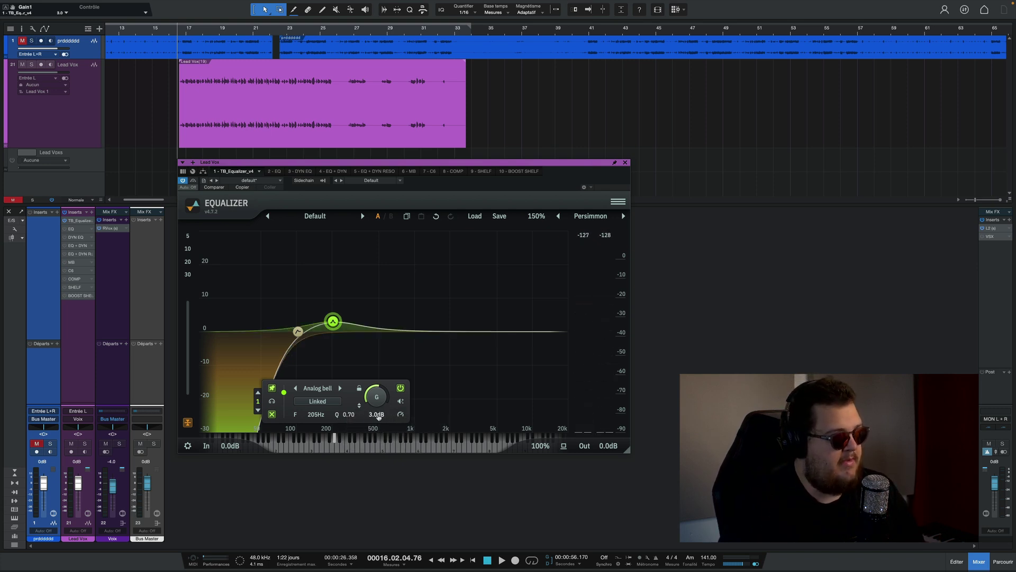
{"action": "left_click_drag", "start_coordinate": [305, 416], "coordinate": [304, 416]}
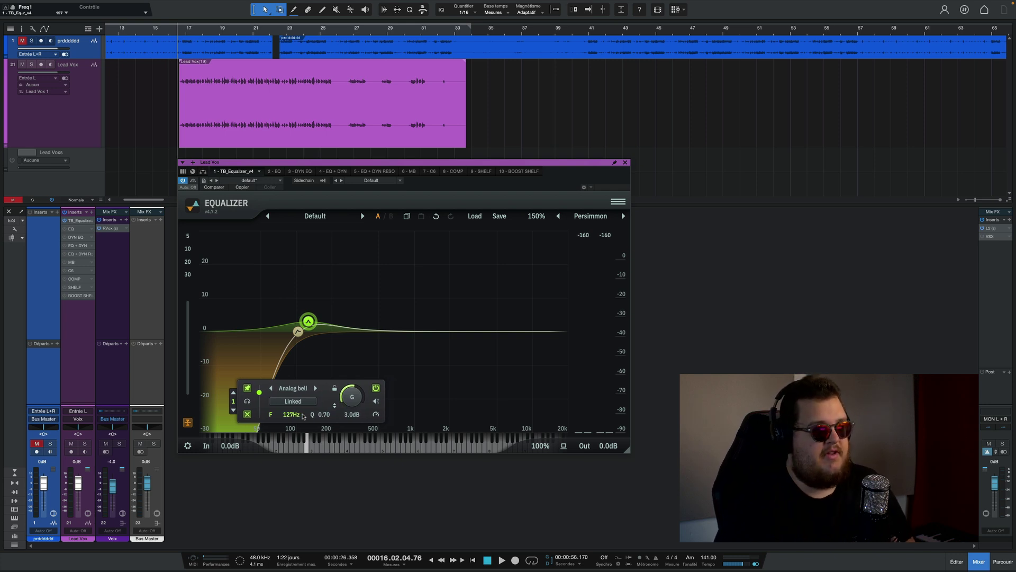
{"action": "key", "text": "space"}
{"action": "left_click_drag", "start_coordinate": [306, 417], "coordinate": [323, 414]}
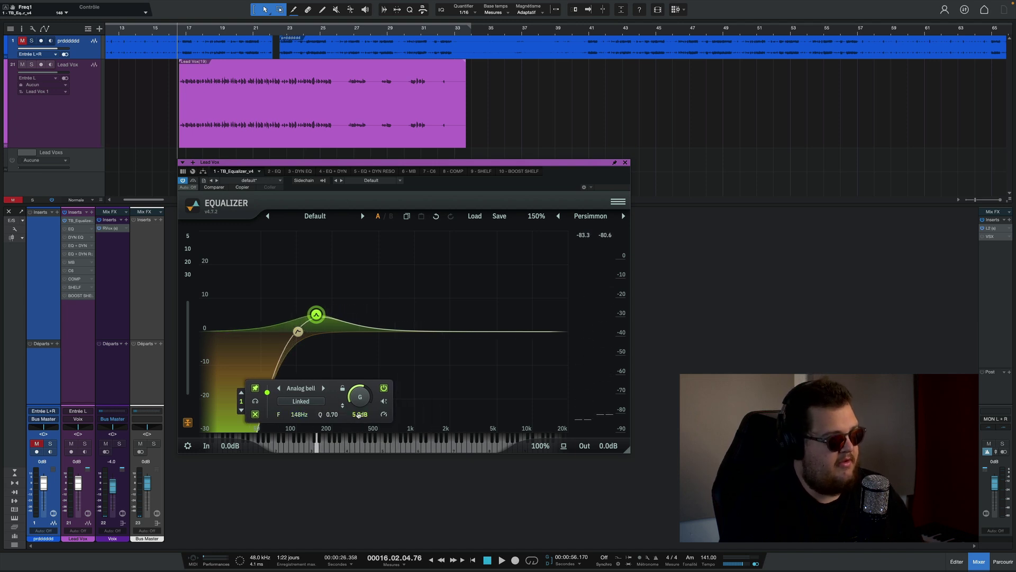
{"action": "key", "text": "space"}
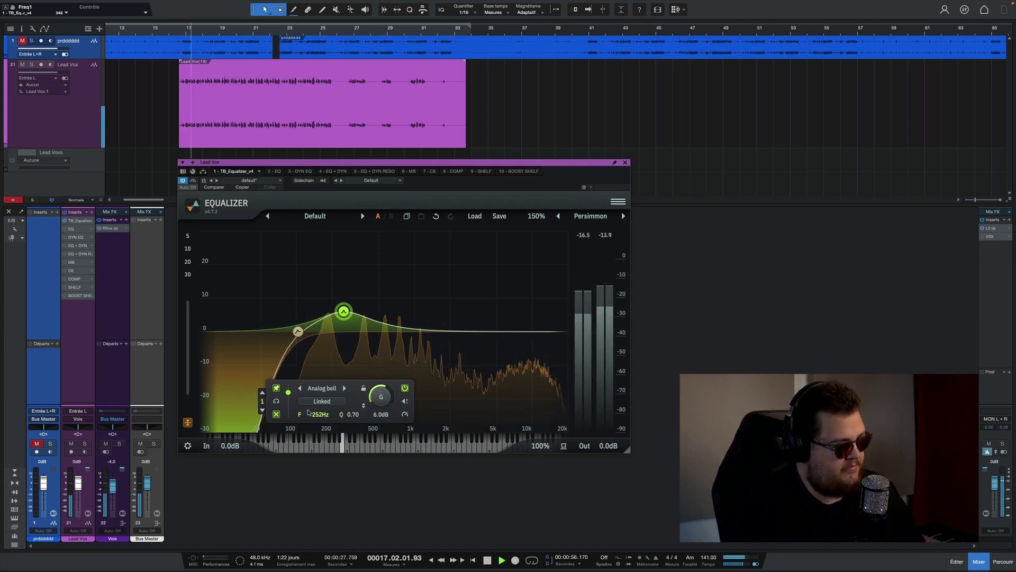
{"action": "mouse_move", "coordinate": [311, 413]}
{"action": "left_mouse_down"}
{"action": "mouse_move", "coordinate": [321, 411]}
{"action": "mouse_move", "coordinate": [310, 411]}
{"action": "left_mouse_up"}
{"action": "key", "text": "space"}
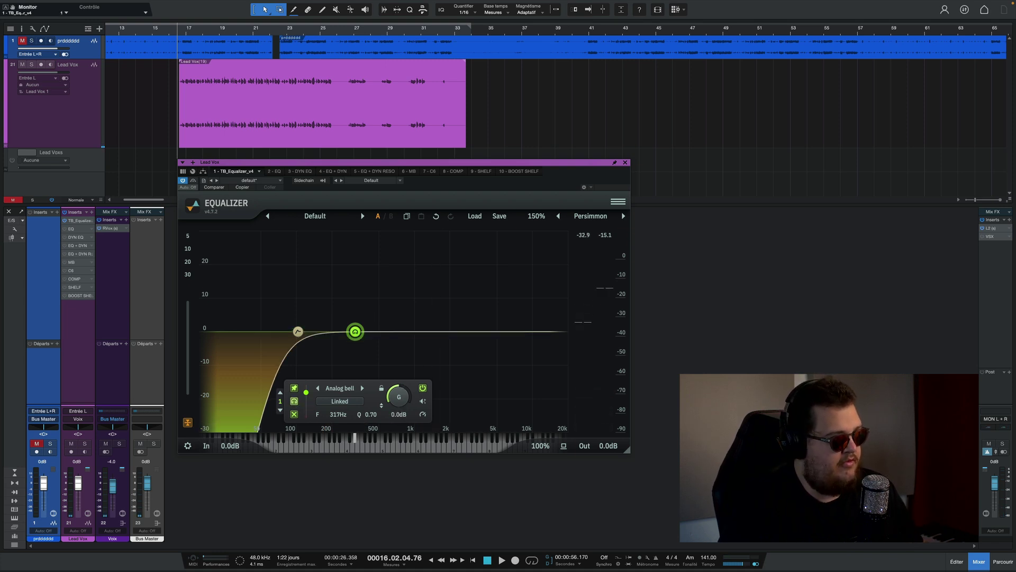
Sweep the soloed bell band between about 317 and 399 Hz during playback, ending at 374 Hz.
{"action": "scroll", "coordinate": [343, 416], "scroll_direction": "up", "scroll_amount": 5}
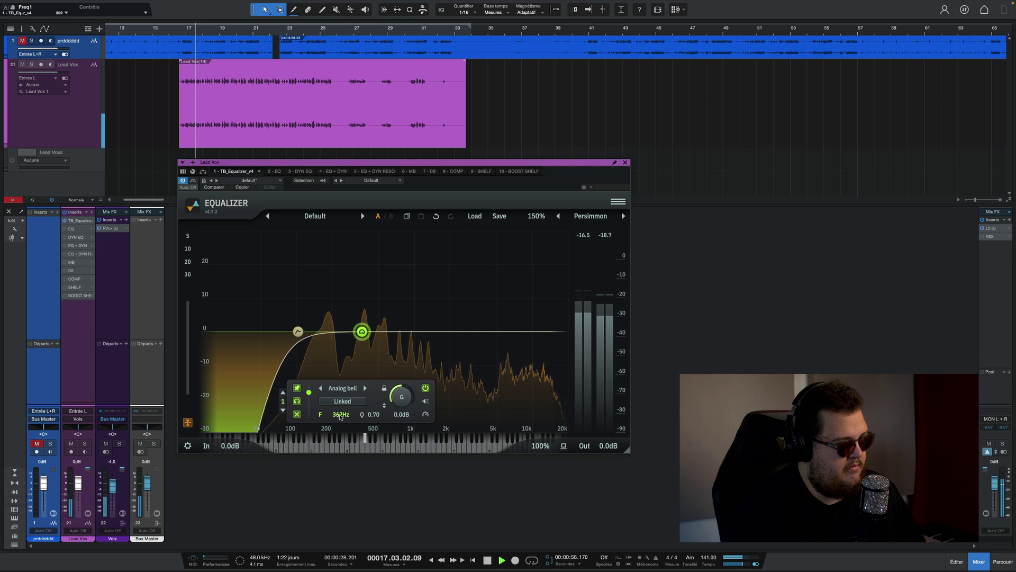
{"action": "scroll", "coordinate": [343, 417], "scroll_direction": "down", "scroll_amount": 2}
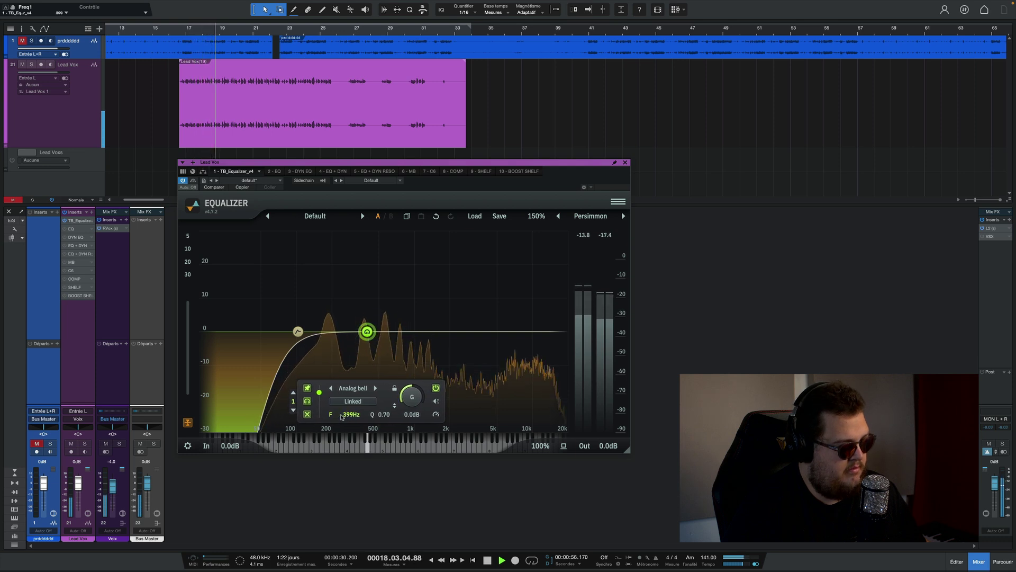
{"action": "key", "text": "space"}
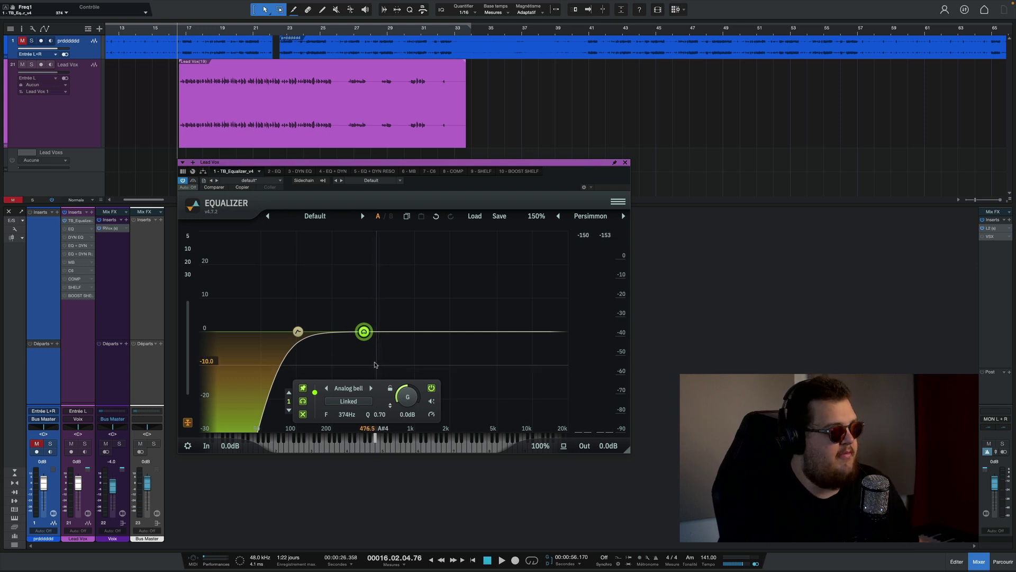
Turn the bell band into a cut of about 4.6 dB at 311 Hz while listening to the vocal.
{"action": "left_click_drag", "start_coordinate": [363, 332], "coordinate": [359, 336]}
{"action": "mouse_move", "coordinate": [407, 396]}
{"action": "left_mouse_down"}
{"action": "mouse_move", "coordinate": [378, 402]}
{"action": "mouse_move", "coordinate": [406, 415]}
{"action": "left_mouse_up"}
{"action": "key", "text": "space"}
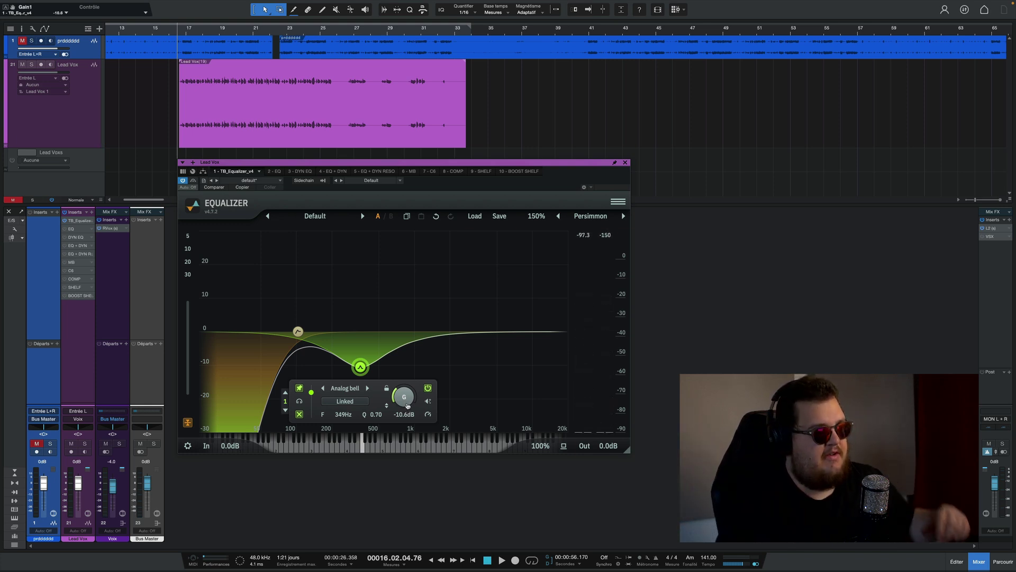
{"action": "left_click_drag", "start_coordinate": [398, 398], "coordinate": [399, 398]}
{"action": "key", "text": "space"}
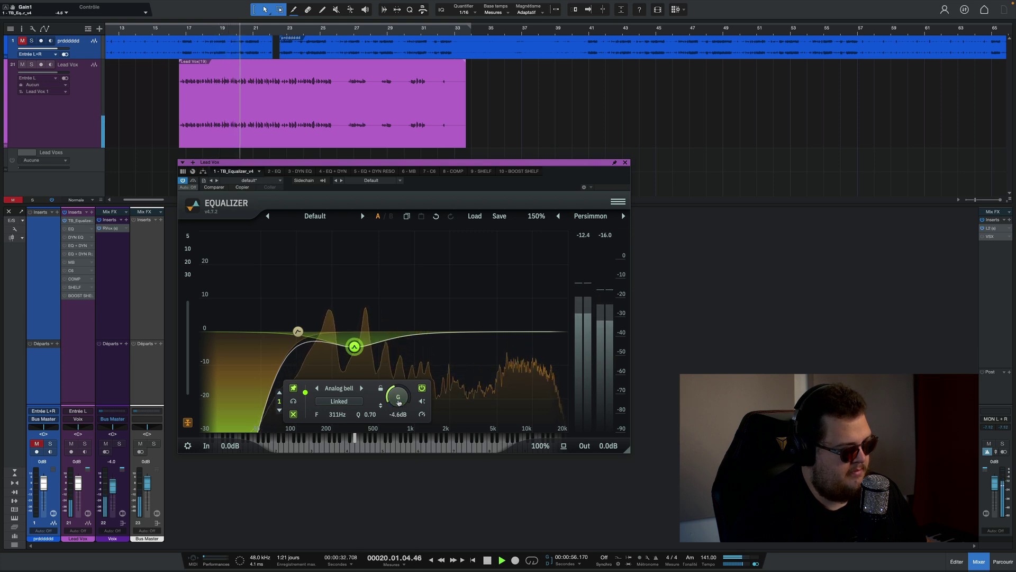
{"action": "key", "text": "space"}
Remove the TB_Equalizer_v4 insert from Lead Vox, then activate the prepared EQ insert and select its 311 Hz bell band.
{"action": "right_click", "coordinate": [88, 220]}
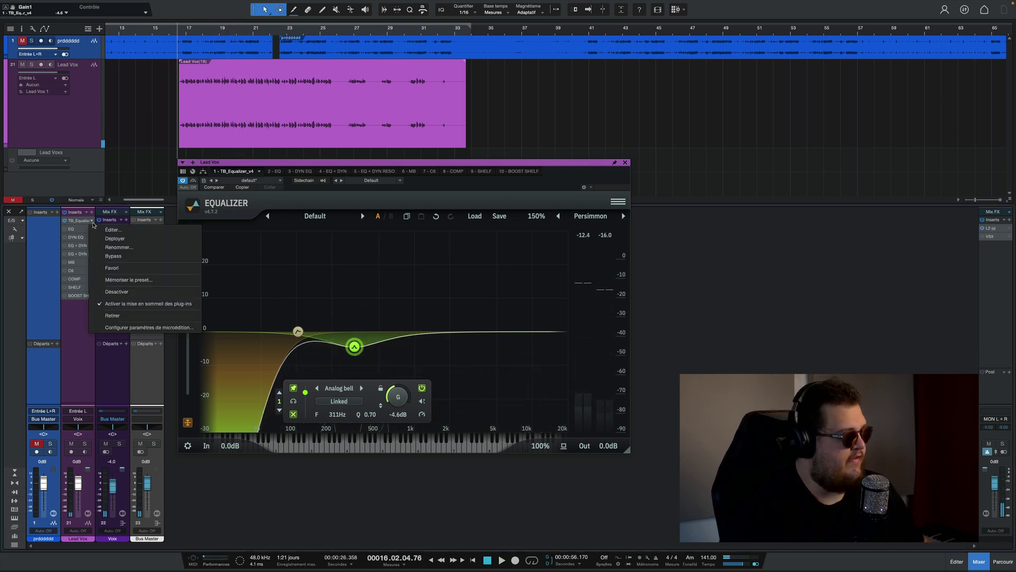
{"action": "left_click", "coordinate": [108, 315]}
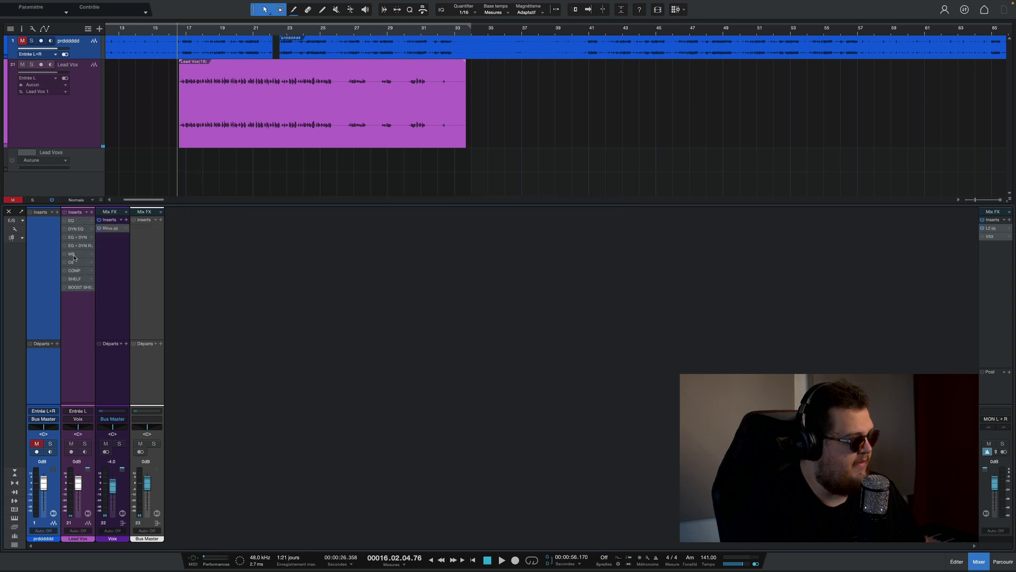
{"action": "left_click", "coordinate": [68, 220]}
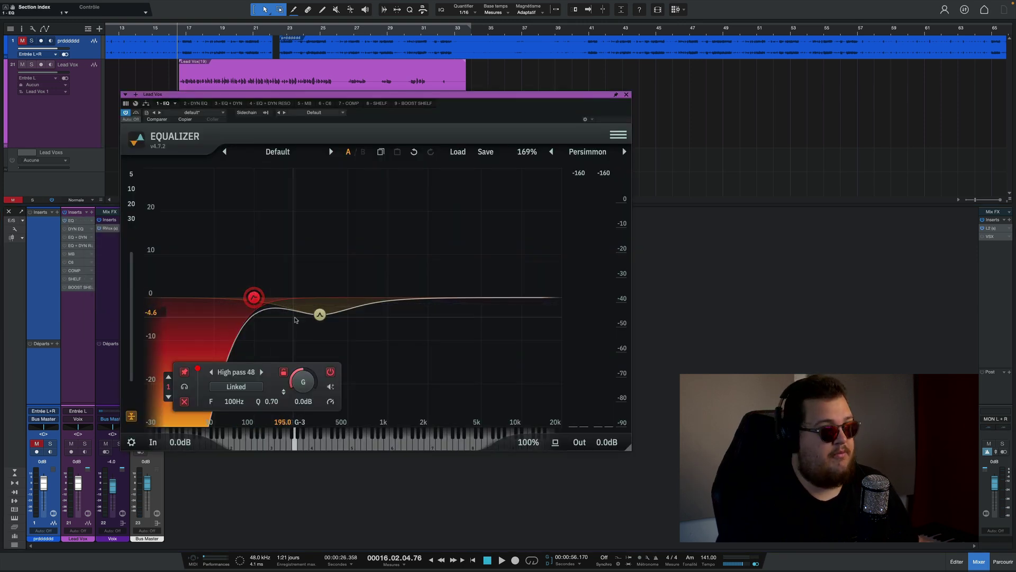
{"action": "left_click", "coordinate": [320, 315]}
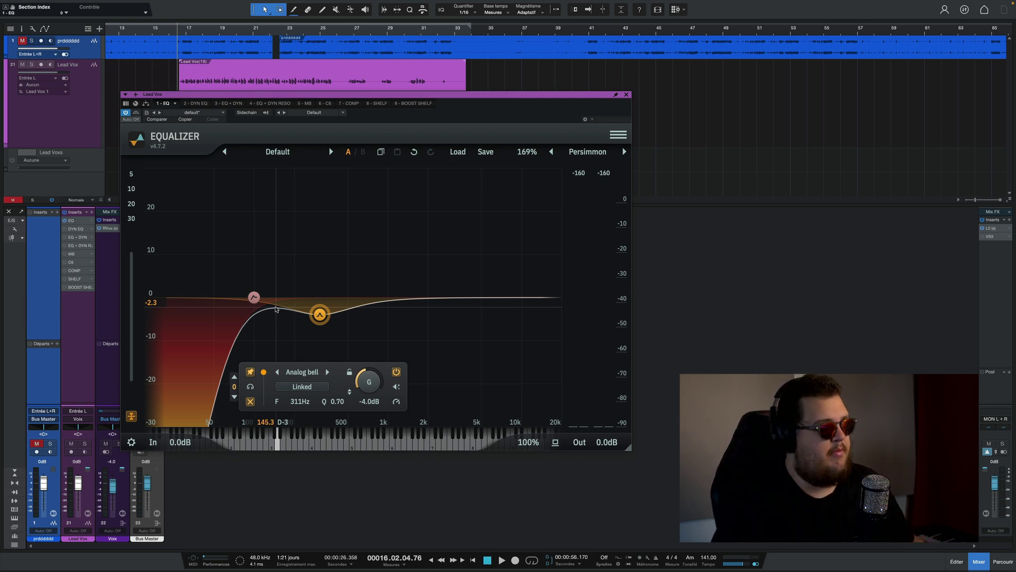
Play the lead vocal with the EQ insert active, bypassed and active again to compare the sound.
{"action": "key", "text": "space"}
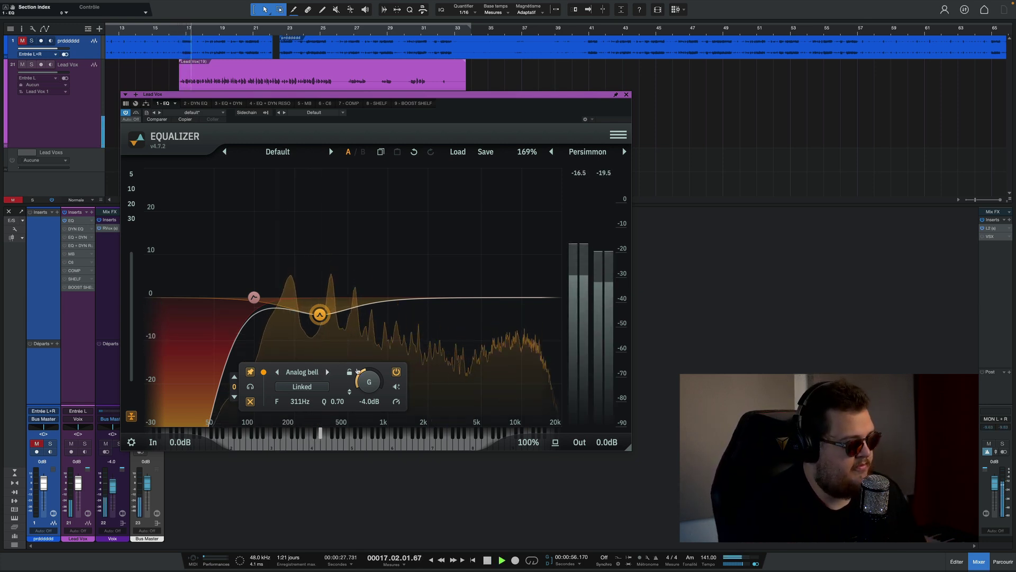
{"action": "left_click", "coordinate": [136, 113]}
{"action": "key", "text": "space"}
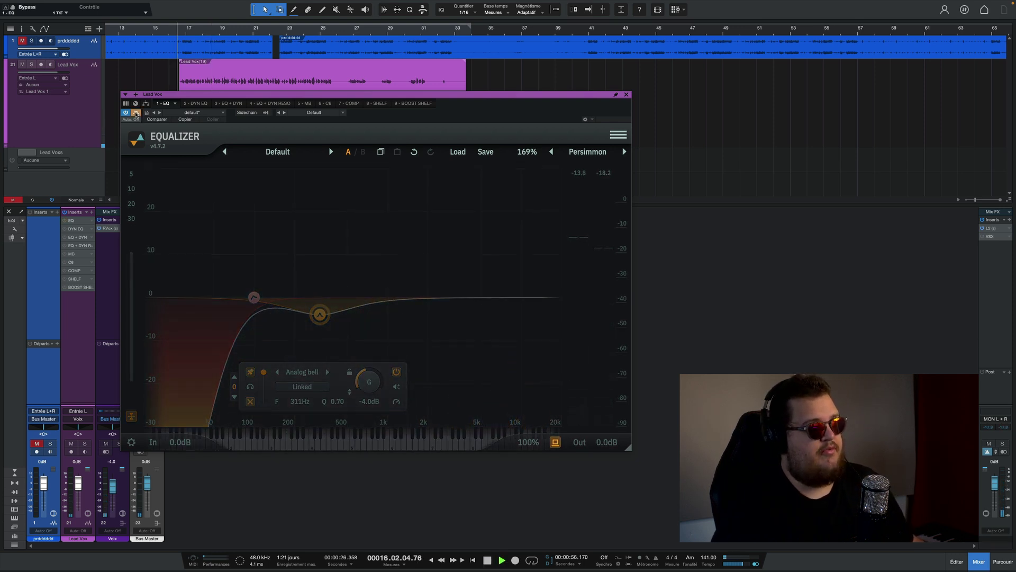
{"action": "key", "text": "space"}
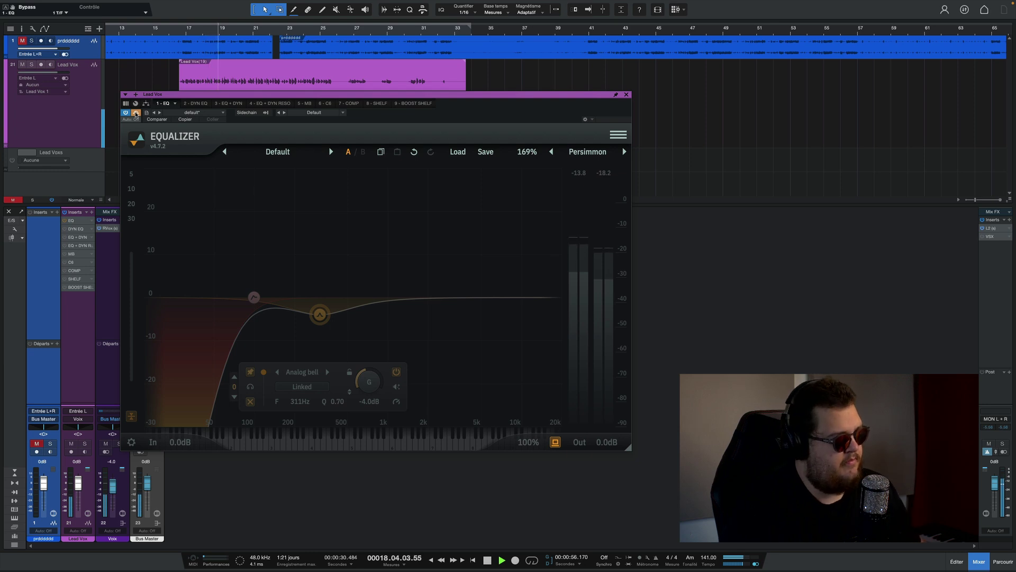
{"action": "left_click", "coordinate": [136, 113]}
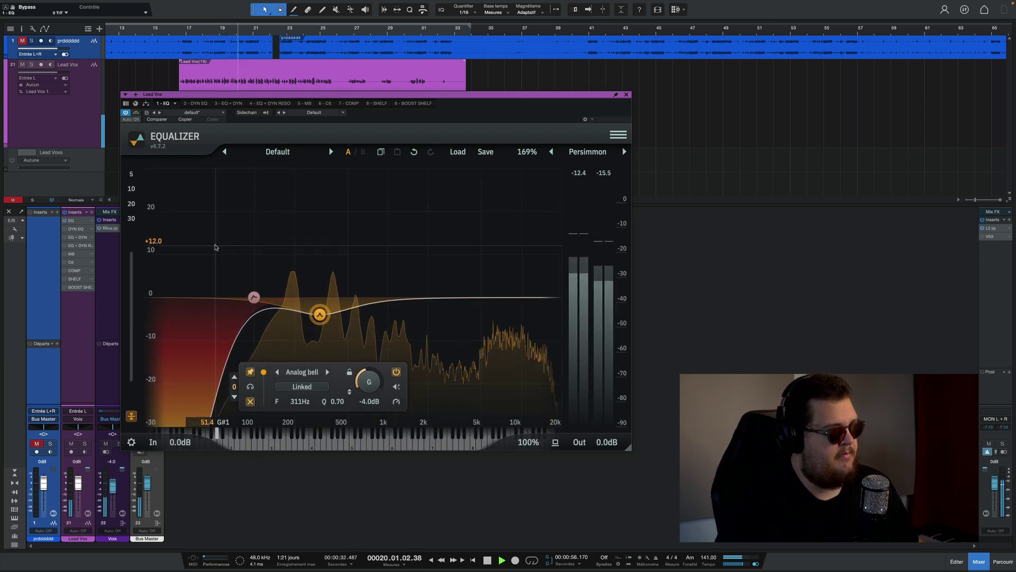
{"action": "key", "text": "space"}
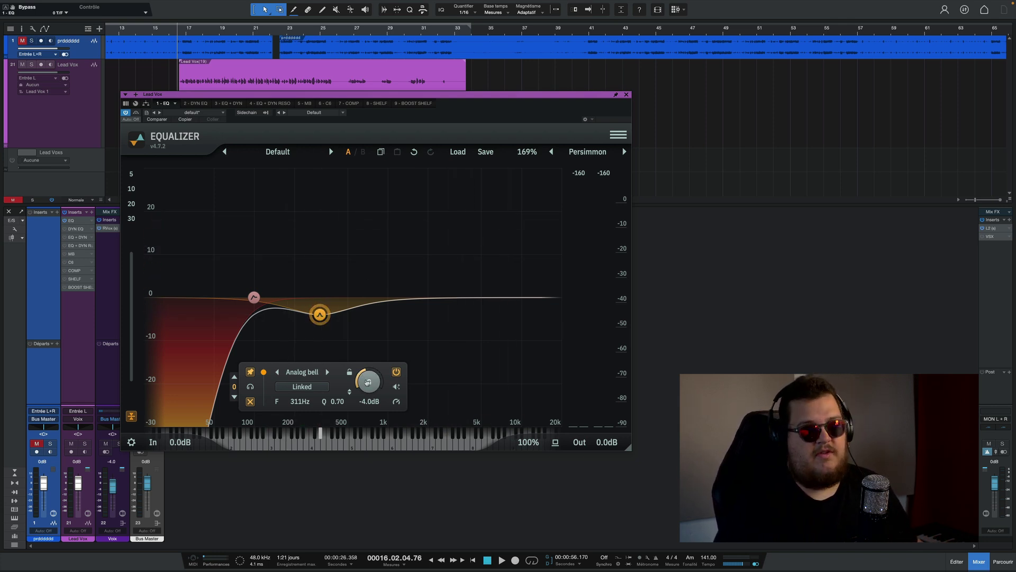
Audition a cut of 8 dB on the 311 Hz bell band, then set its gain to -3.0 dB and close the EQ.
{"action": "left_click_drag", "start_coordinate": [368, 382], "coordinate": [364, 400]}
{"action": "key", "text": "space"}
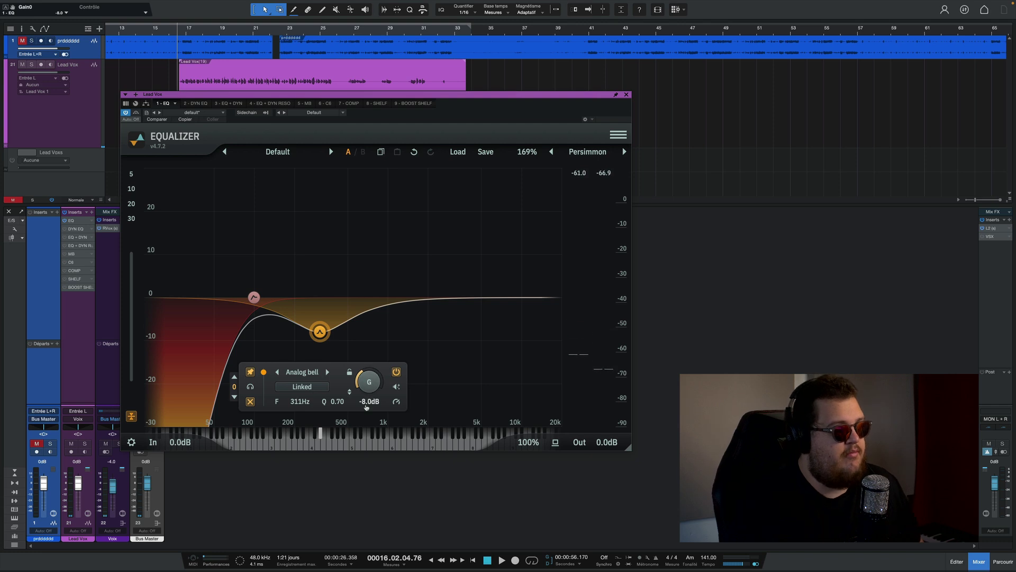
{"action": "left_click_drag", "start_coordinate": [370, 398], "coordinate": [370, 382]}
{"action": "scroll", "coordinate": [370, 382], "scroll_direction": "up", "scroll_amount": 5}
{"action": "scroll", "coordinate": [370, 381], "scroll_direction": "up", "scroll_amount": 4}
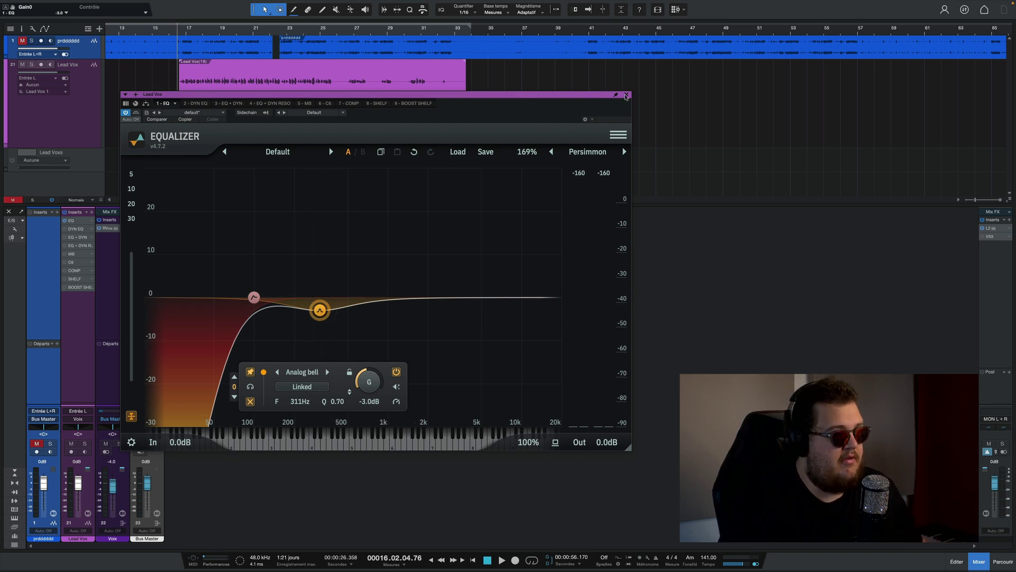
{"action": "left_click", "coordinate": [626, 96]}
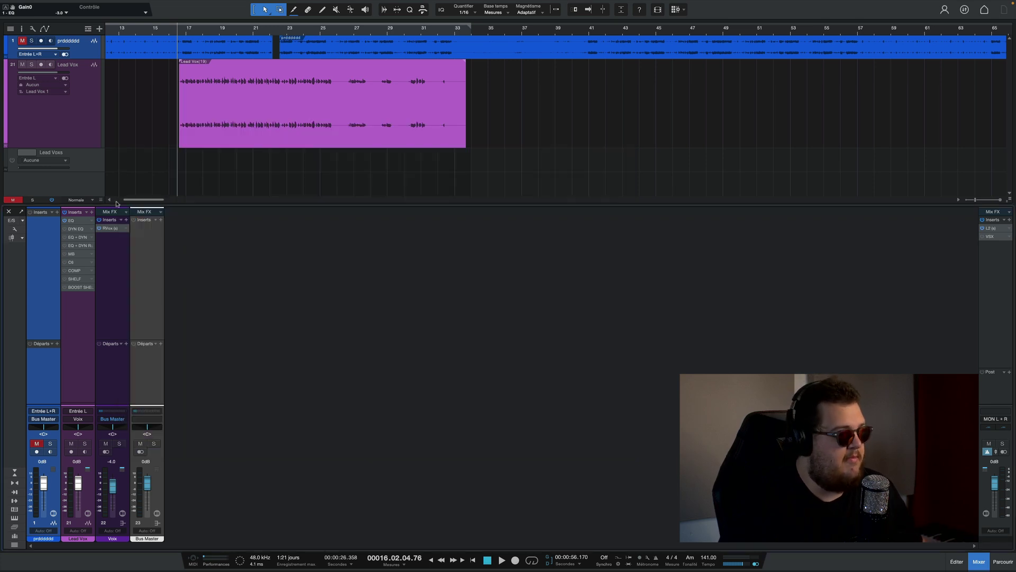
Activate the DYN EQ insert on Lead Vox, listen to its dynamic 311 Hz band during playback and close its window.
{"action": "left_click", "coordinate": [70, 229]}
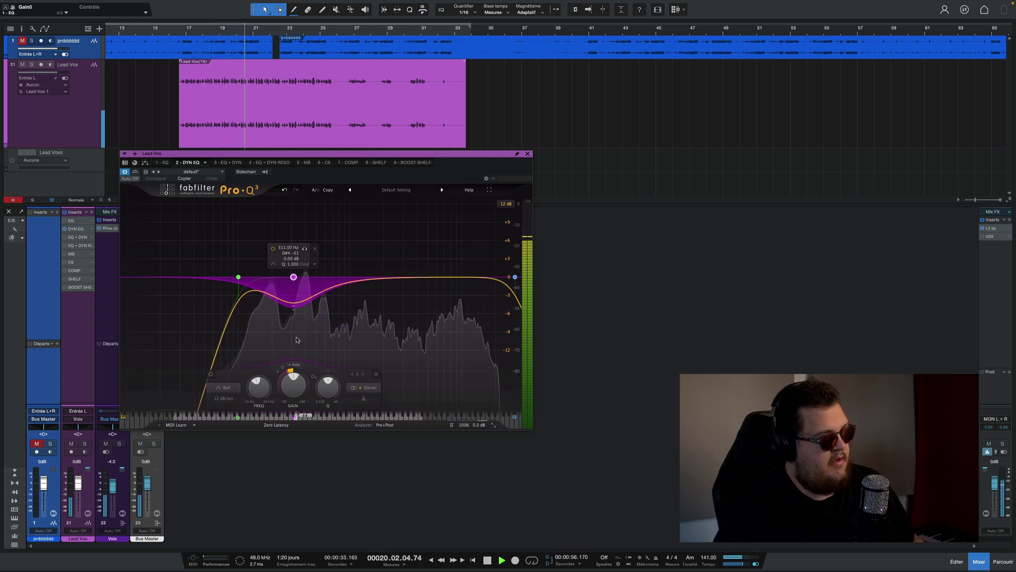
{"action": "key", "text": "space"}
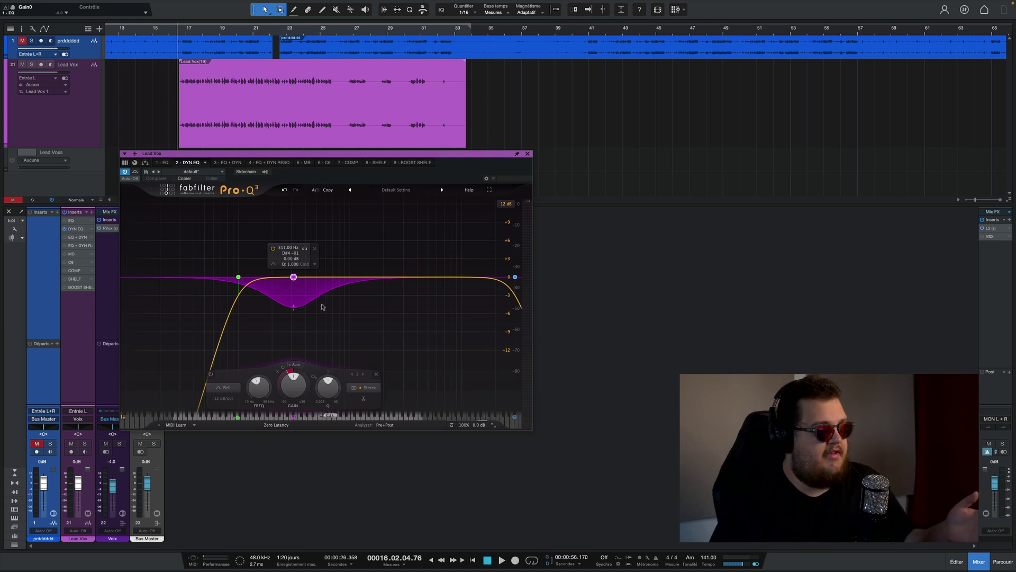
{"action": "left_click", "coordinate": [528, 154]}
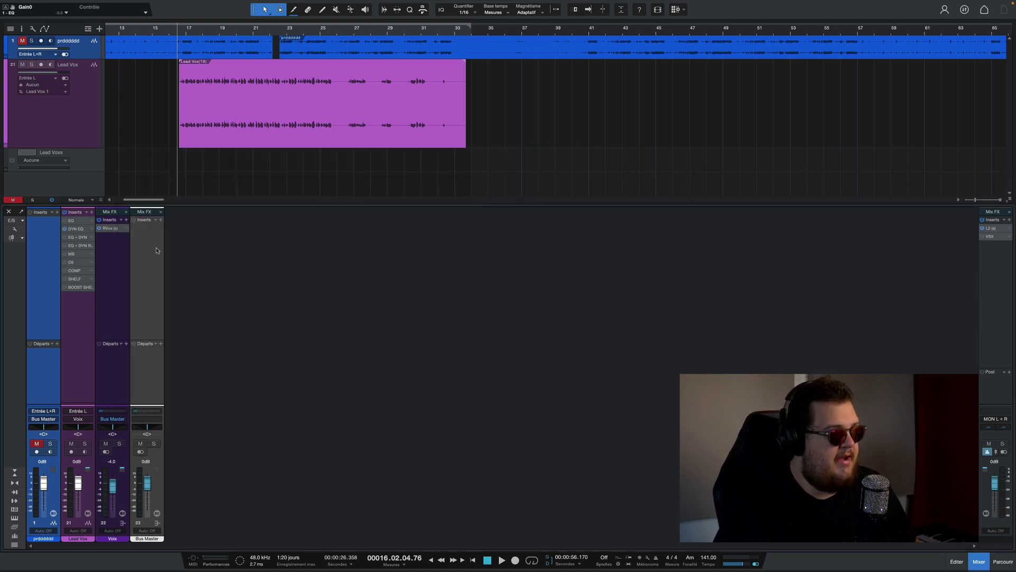
Activate the EQ + DYN insert on Lead Vox, listen to its combined static and dynamic 311 Hz cut, and close its window.
{"action": "left_click", "coordinate": [73, 239]}
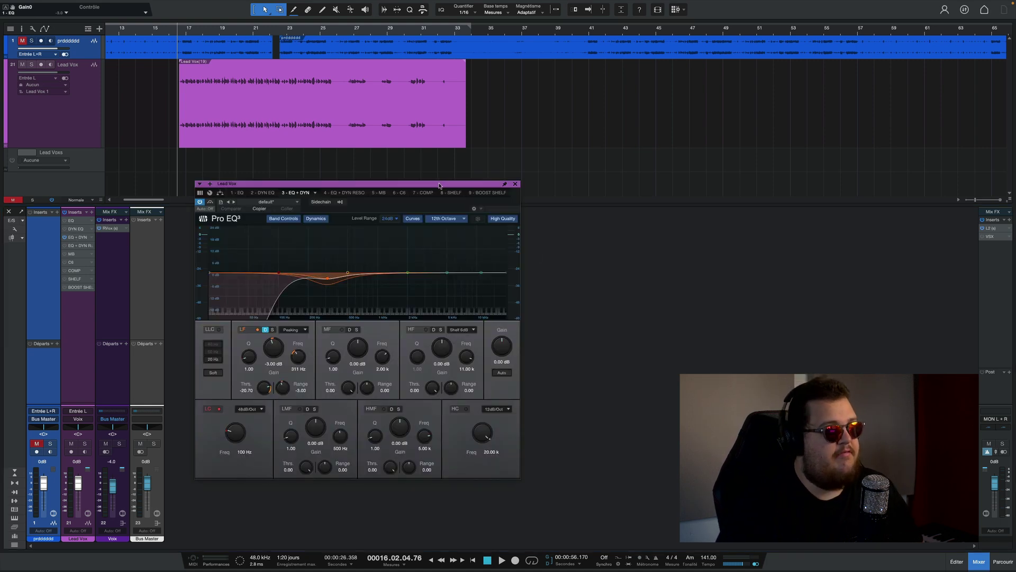
{"action": "left_click_drag", "start_coordinate": [440, 185], "coordinate": [401, 187]}
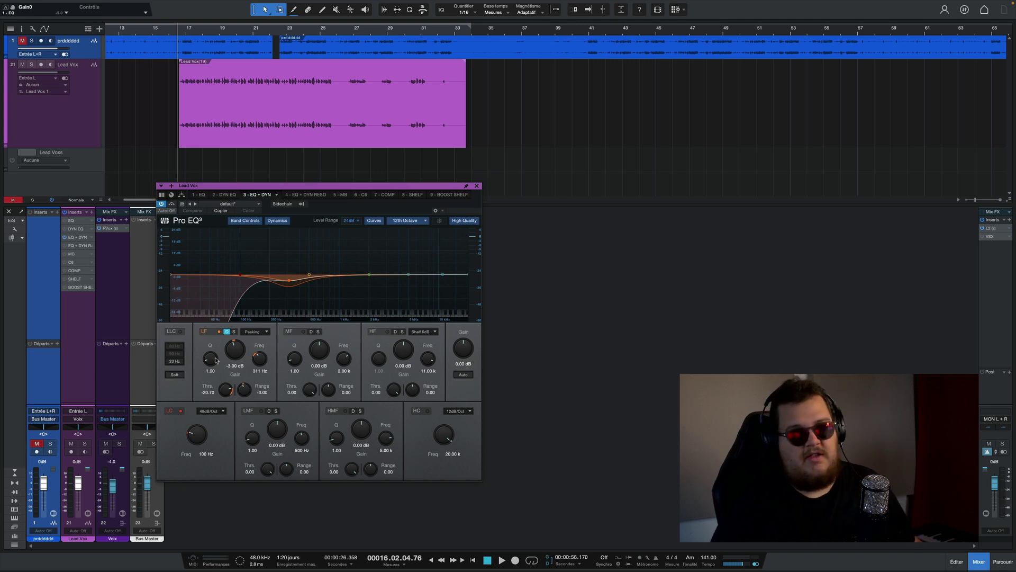
{"action": "key", "text": "space"}
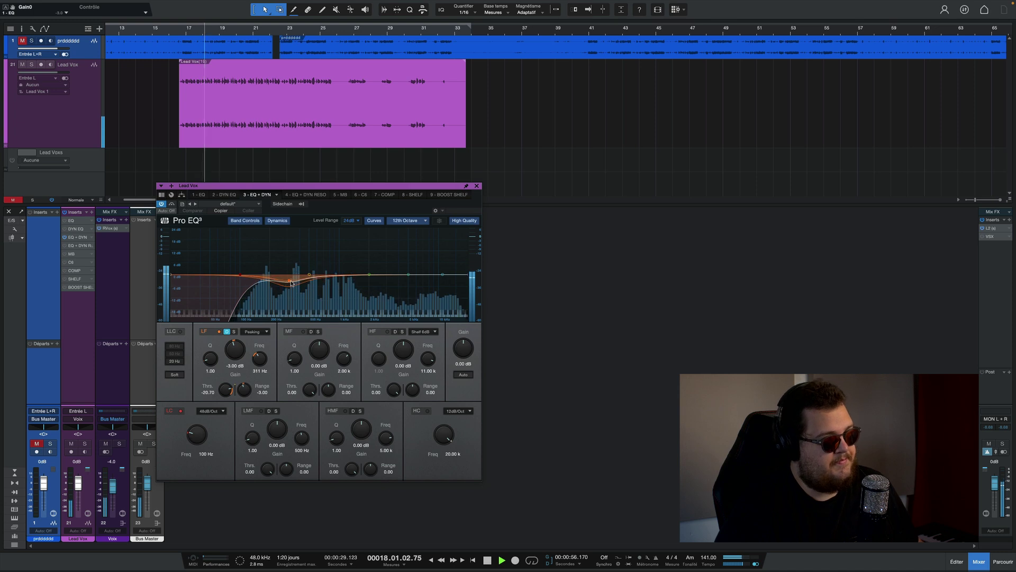
{"action": "key", "text": "space"}
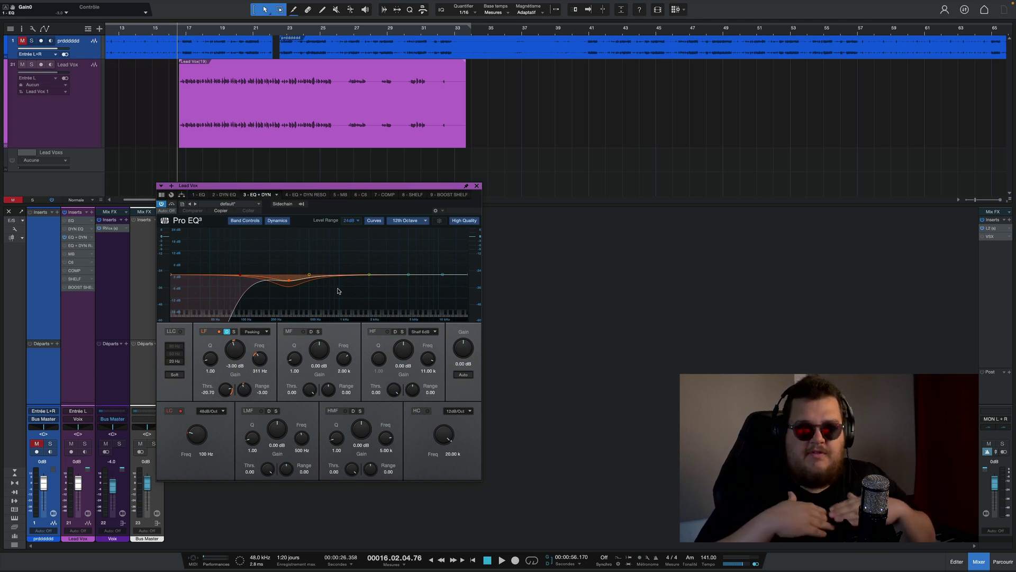
{"action": "key", "text": "space"}
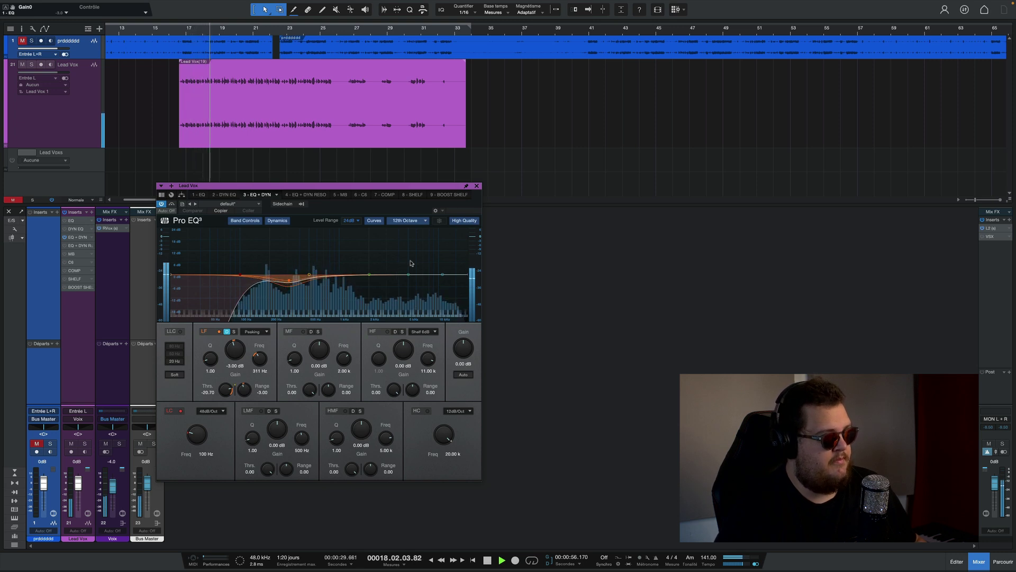
{"action": "key", "text": "space"}
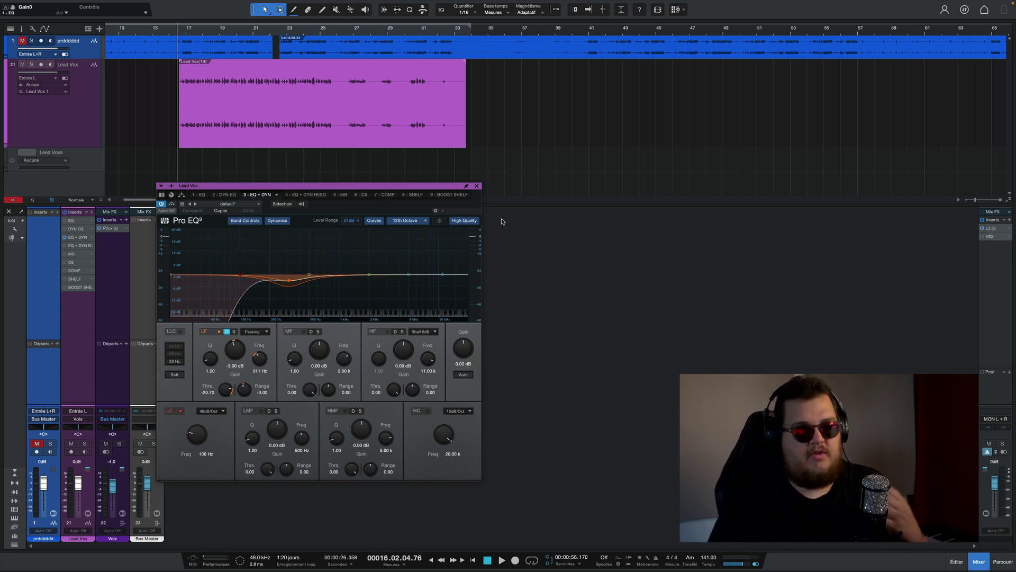
{"action": "left_click", "coordinate": [477, 187]}
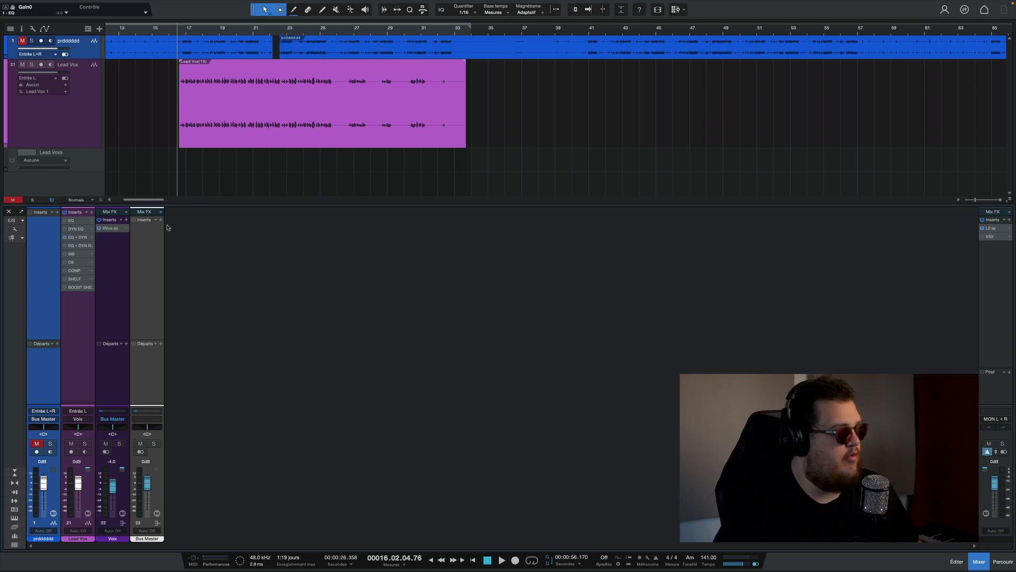
Activate the EQ + DYN RESO insert on Lead Vox and select its narrow 357 Hz analog bell band.
{"action": "double_click", "coordinate": [74, 247]}
{"action": "left_click_drag", "start_coordinate": [384, 159], "coordinate": [416, 153]}
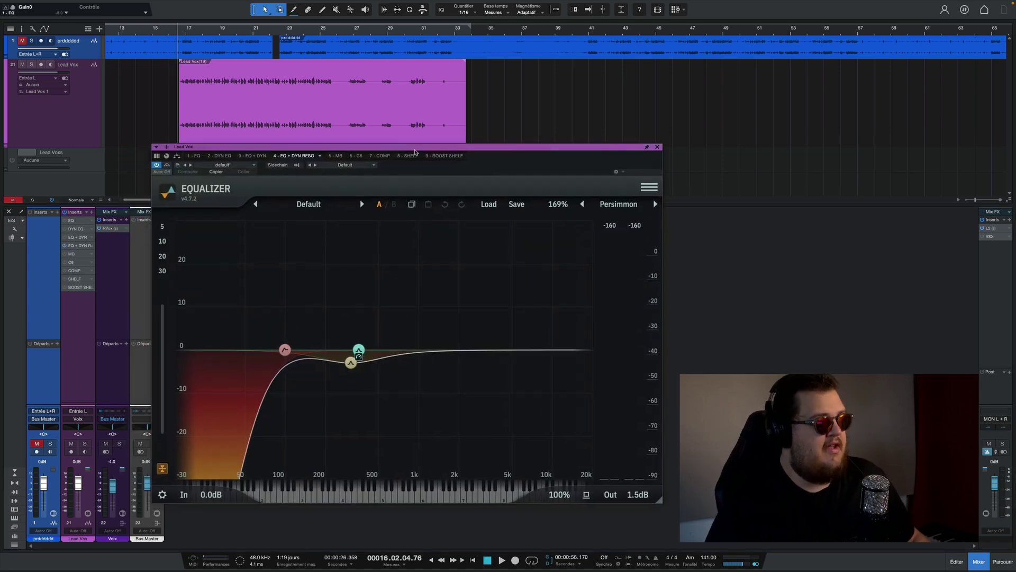
{"action": "left_click", "coordinate": [349, 364]}
{"action": "left_click", "coordinate": [360, 349]}
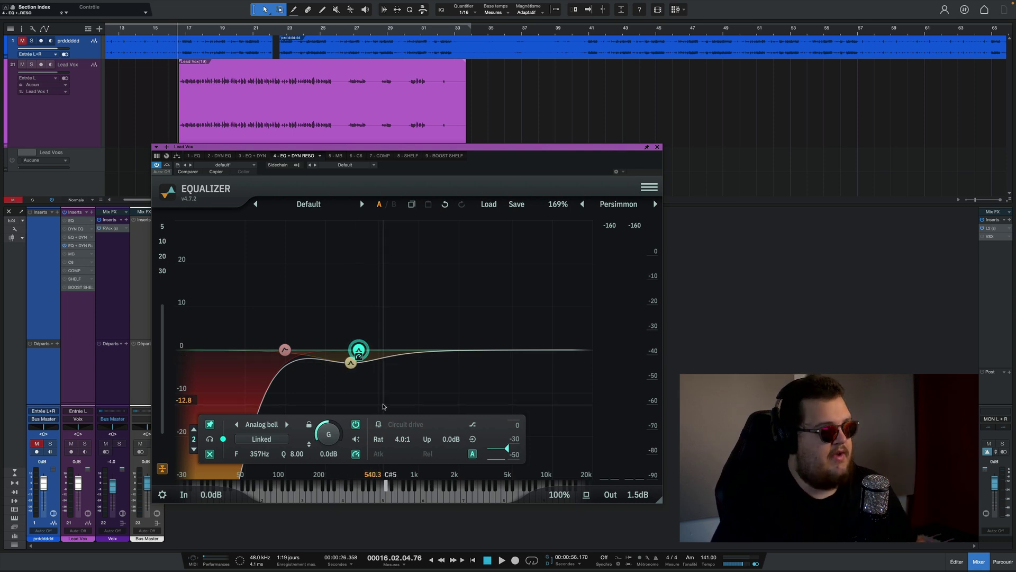
Audition an 8.3 dB cut on the 357 Hz bell band with its threshold reset, checking the band in solo during playback.
{"action": "left_click_drag", "start_coordinate": [325, 433], "coordinate": [325, 449]}
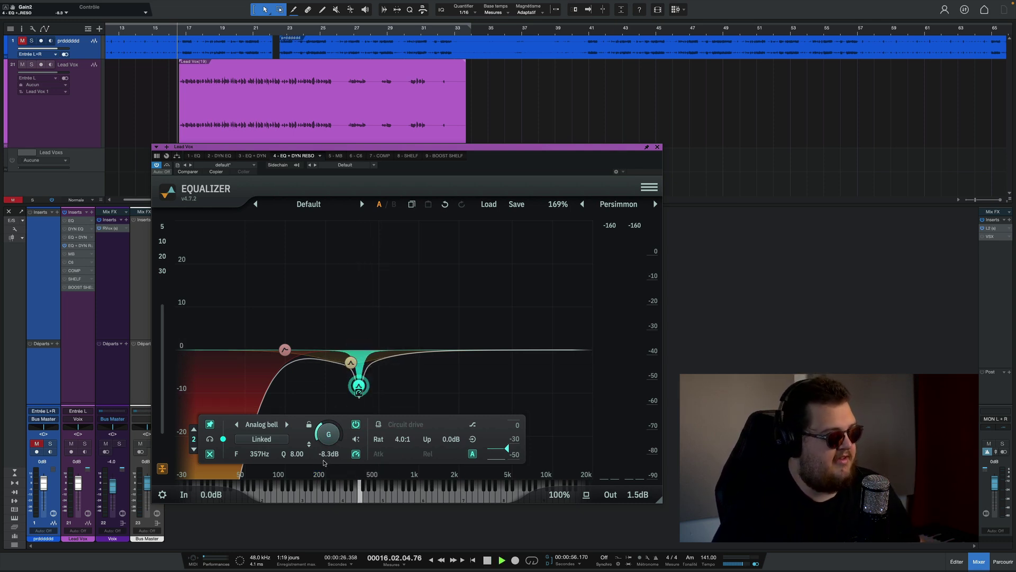
{"action": "key", "text": "space"}
{"action": "double_click", "coordinate": [507, 449]}
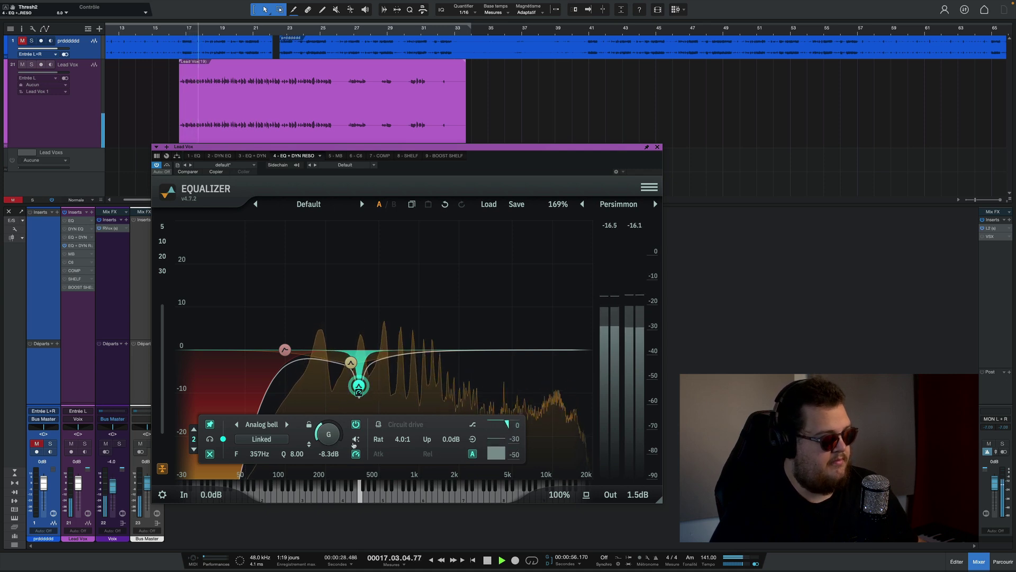
{"action": "left_click", "coordinate": [210, 438]}
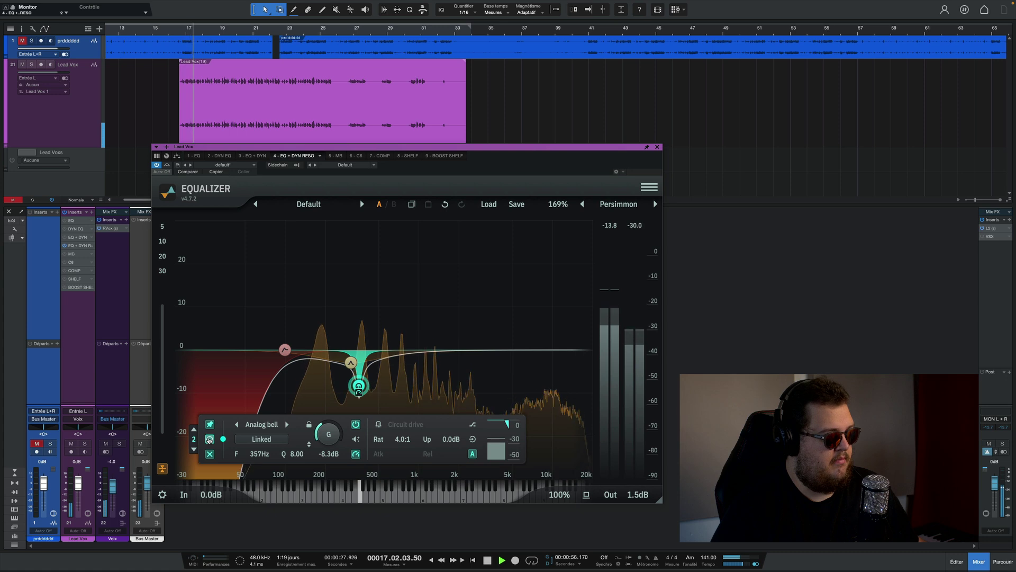
{"action": "key", "text": "space"}
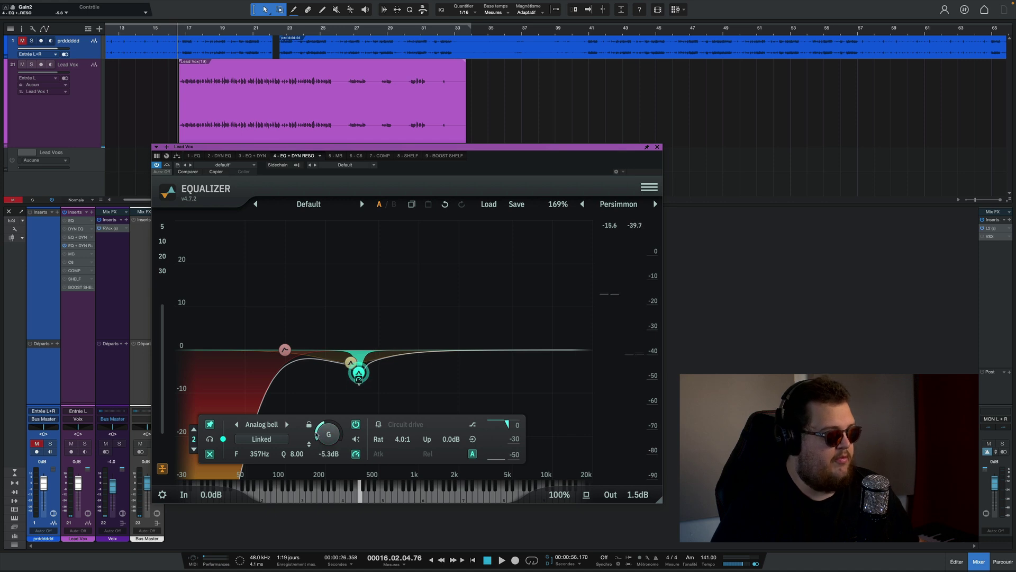
Sweep the narrow bell band between about 165 and 530 Hz while playing the vocal, then settle its frequency at 353 Hz.
{"action": "scroll", "coordinate": [264, 455], "scroll_direction": "up", "scroll_amount": 2}
{"action": "scroll", "coordinate": [265, 454], "scroll_direction": "down", "scroll_amount": 15}
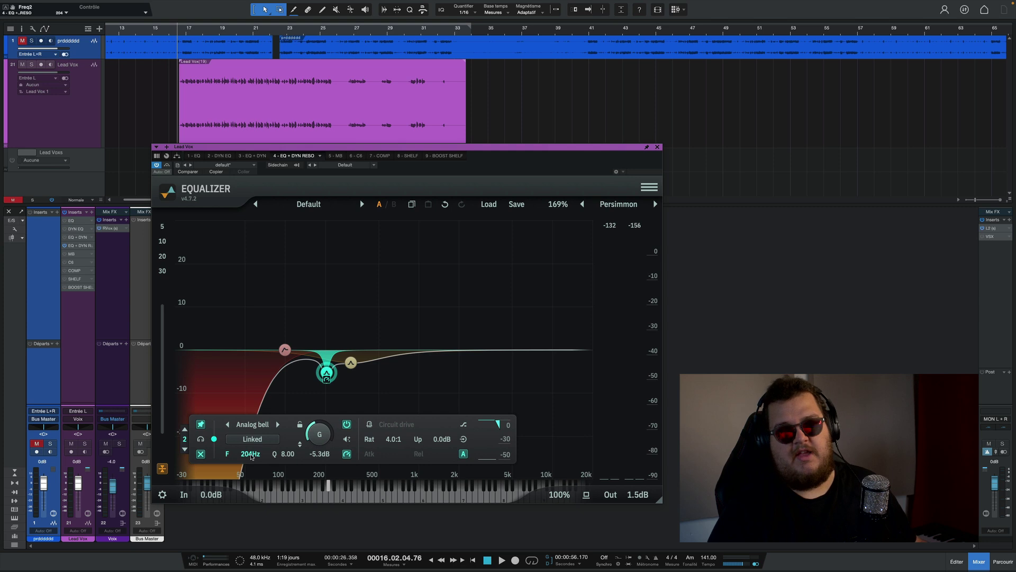
{"action": "scroll", "coordinate": [251, 457], "scroll_direction": "up", "scroll_amount": 12}
{"action": "scroll", "coordinate": [265, 455], "scroll_direction": "up", "scroll_amount": 15}
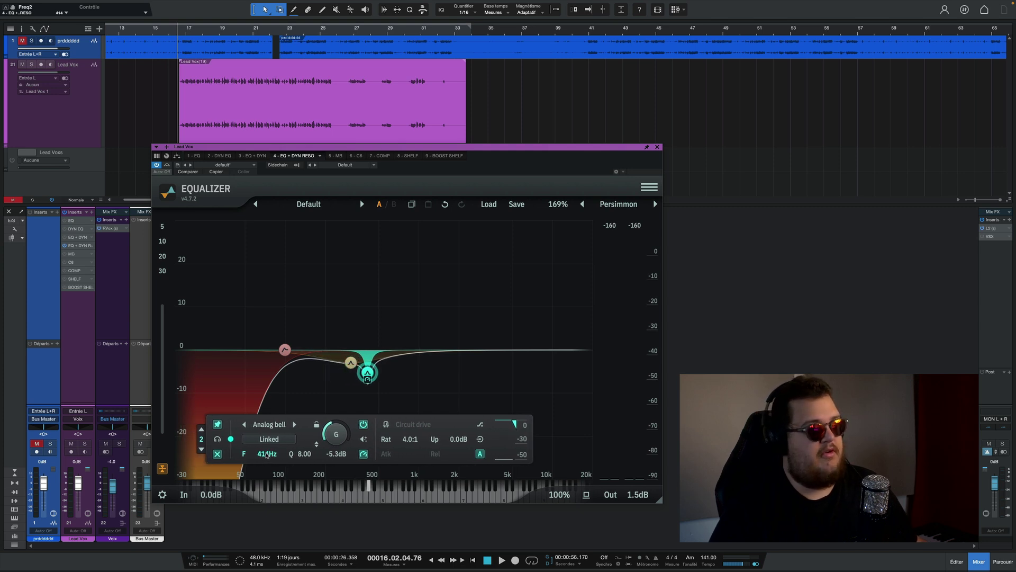
{"action": "scroll", "coordinate": [281, 452], "scroll_direction": "down", "scroll_amount": 9}
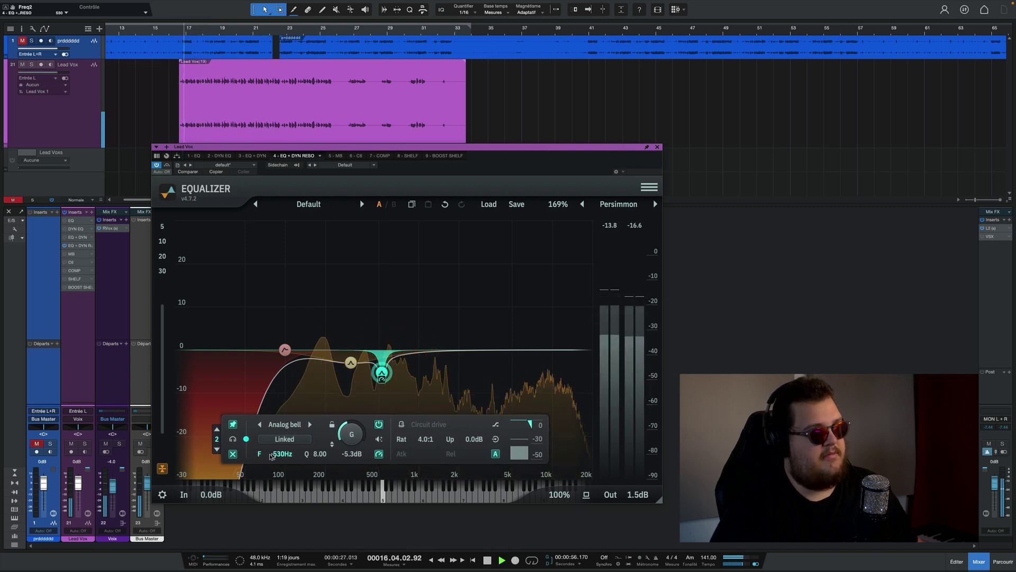
{"action": "scroll", "coordinate": [273, 455], "scroll_direction": "down", "scroll_amount": 20}
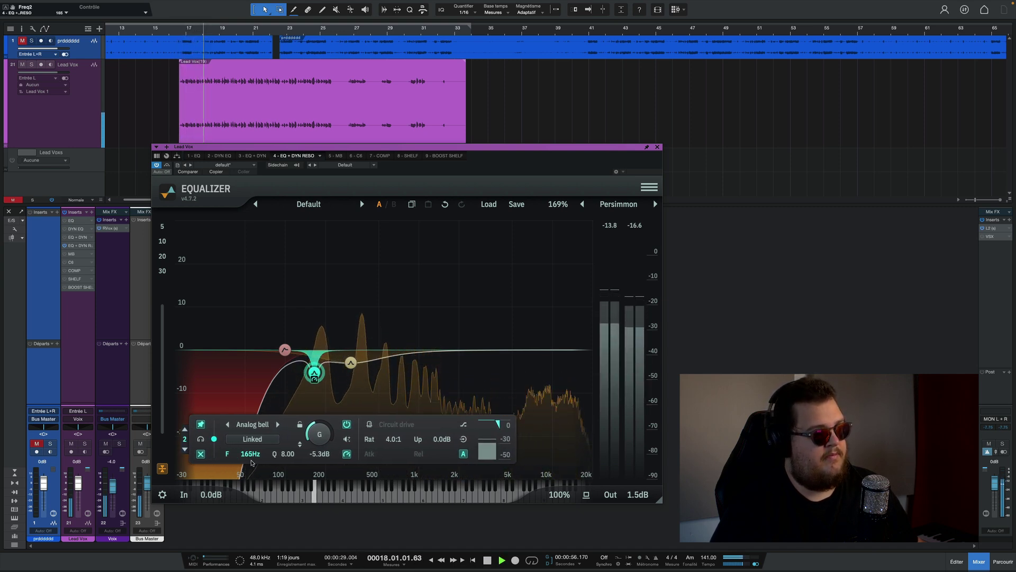
{"action": "key", "text": "space"}
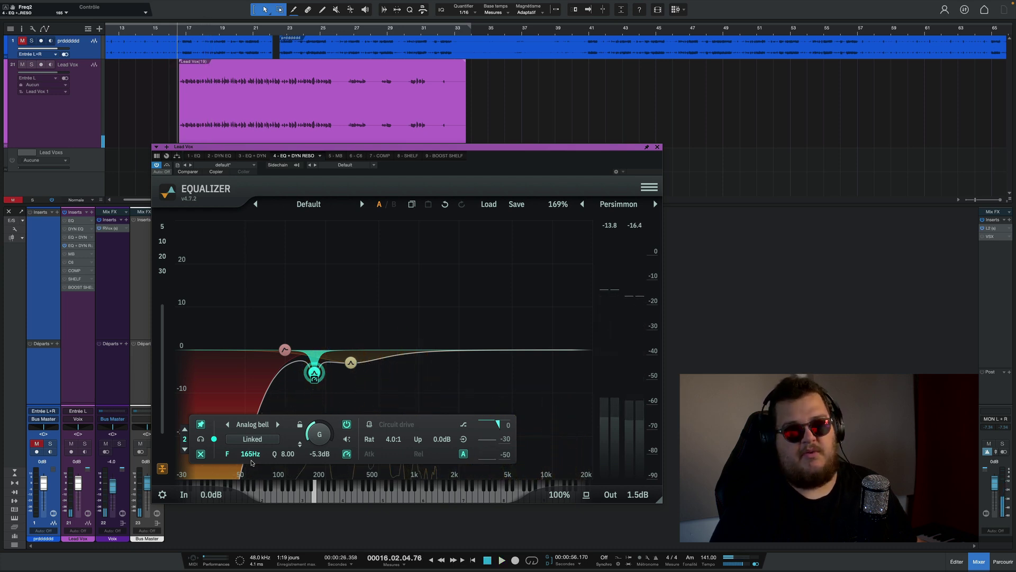
{"action": "key", "text": "space"}
{"action": "scroll", "coordinate": [251, 455], "scroll_direction": "up", "scroll_amount": 14}
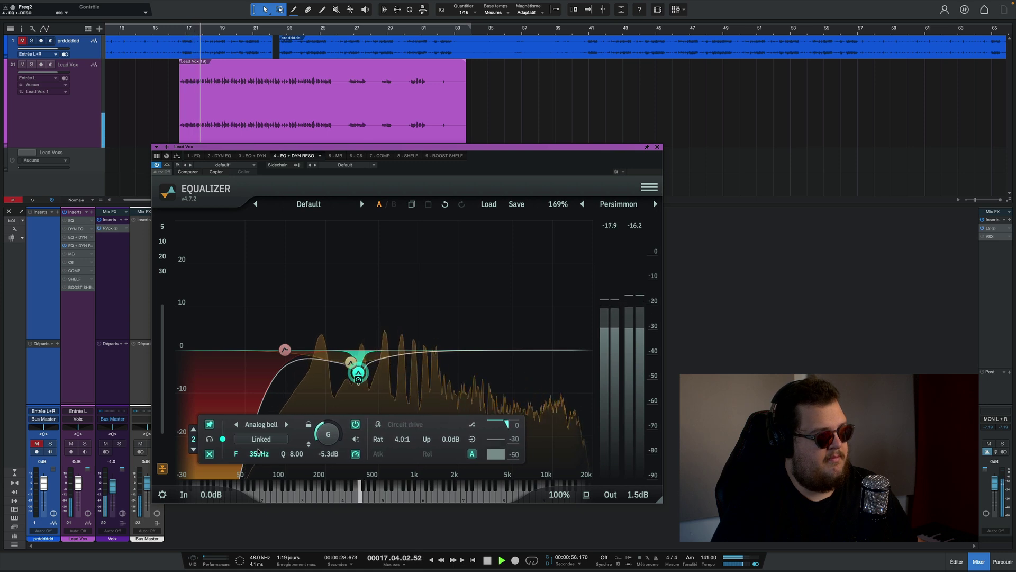
{"action": "key", "text": "space"}
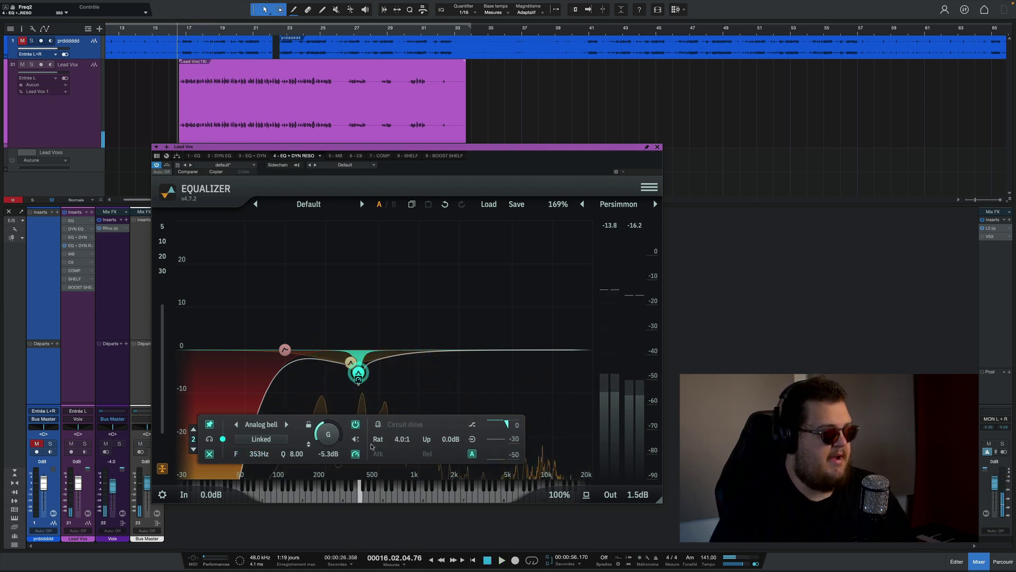
Reset the 353 Hz band's gain to 0.0 dB and lower its threshold so it works dynamically during playback.
{"action": "double_click", "coordinate": [327, 433]}
{"action": "key", "text": "space"}
{"action": "left_click_drag", "start_coordinate": [509, 452], "coordinate": [509, 454]}
{"action": "key", "text": "space"}
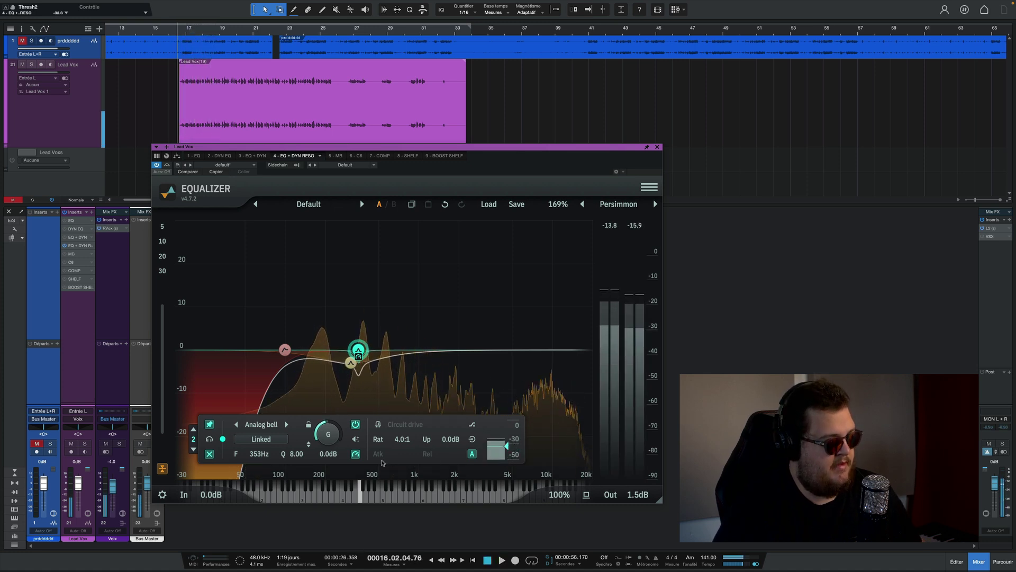
Widen the 353 Hz dynamic band to a Q of 6.14 during playback and close the equalizer window.
{"action": "key", "text": "space"}
{"action": "left_click_drag", "start_coordinate": [292, 454], "coordinate": [290, 461]}
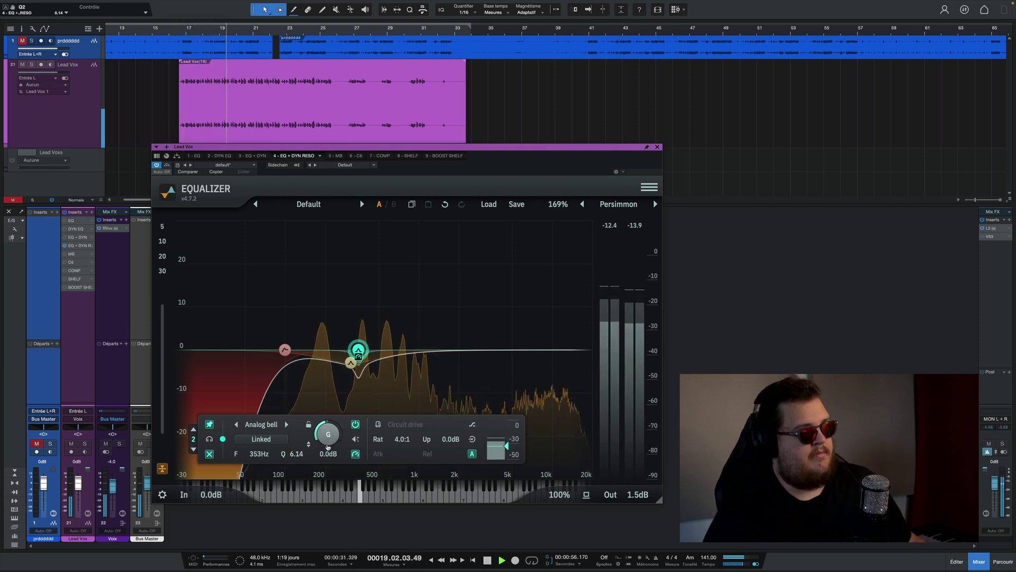
{"action": "key", "text": "space"}
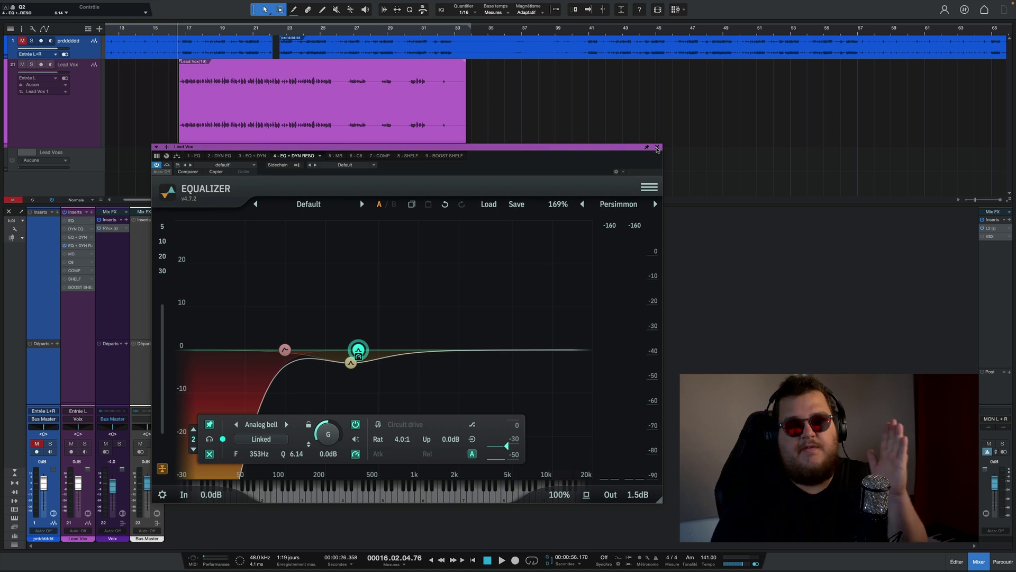
{"action": "left_click", "coordinate": [657, 148]}
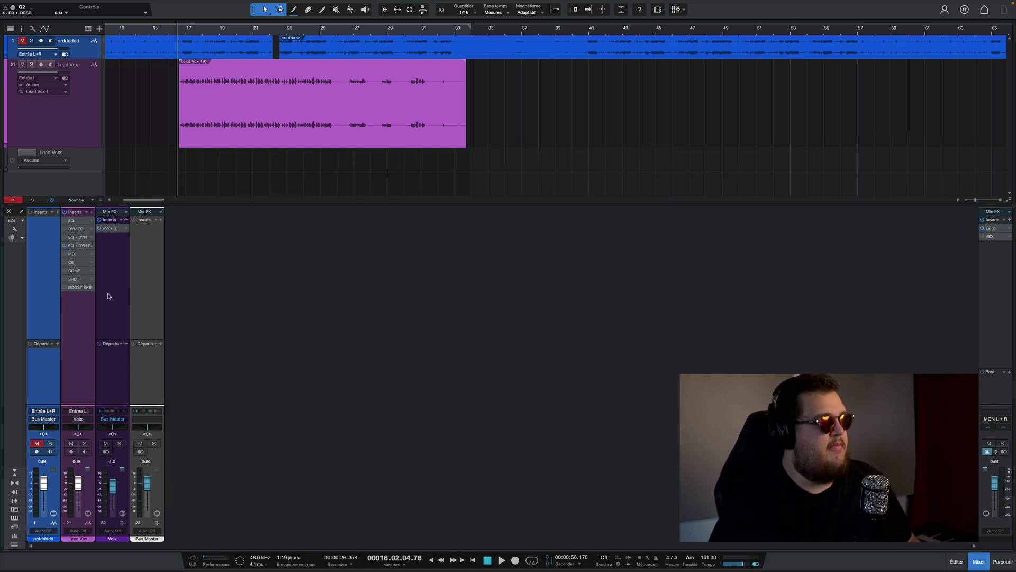
Activate the MB insert on Lead Vox, compare its low-mid compression active and bypassed during playback, and close its window.
{"action": "left_click", "coordinate": [71, 254]}
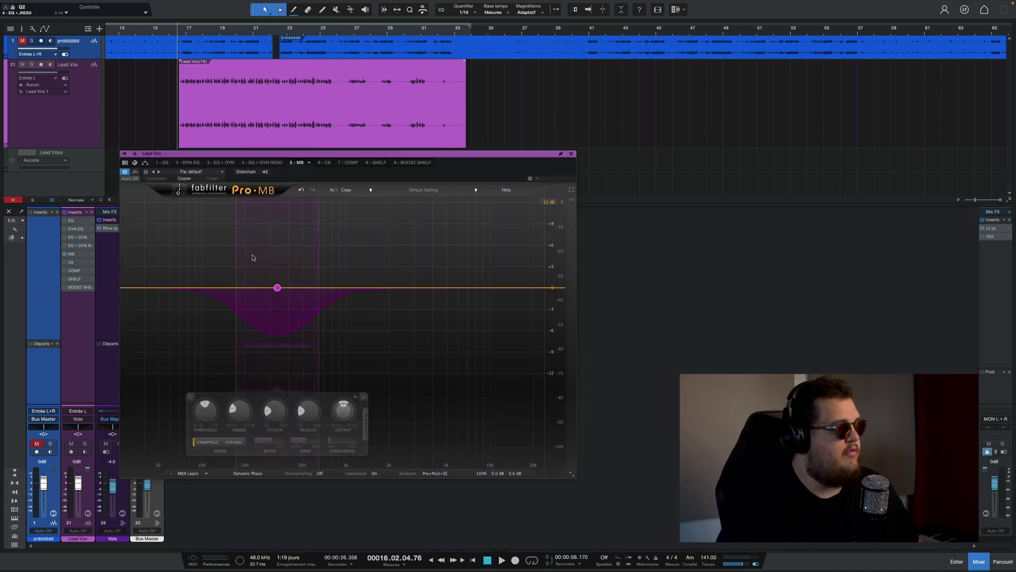
{"action": "left_click_drag", "start_coordinate": [400, 157], "coordinate": [360, 171]}
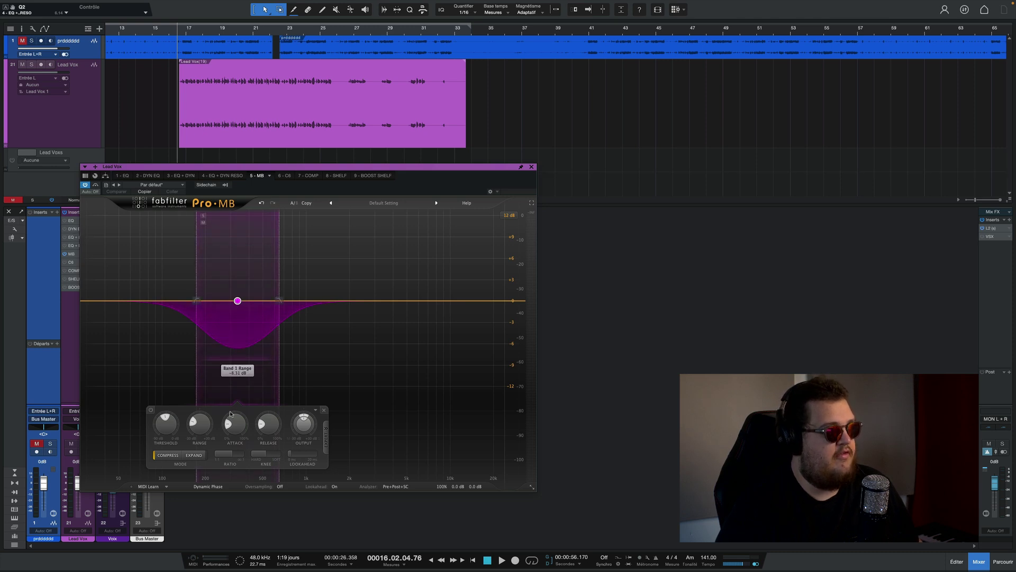
{"action": "mouse_move", "coordinate": [268, 430]}
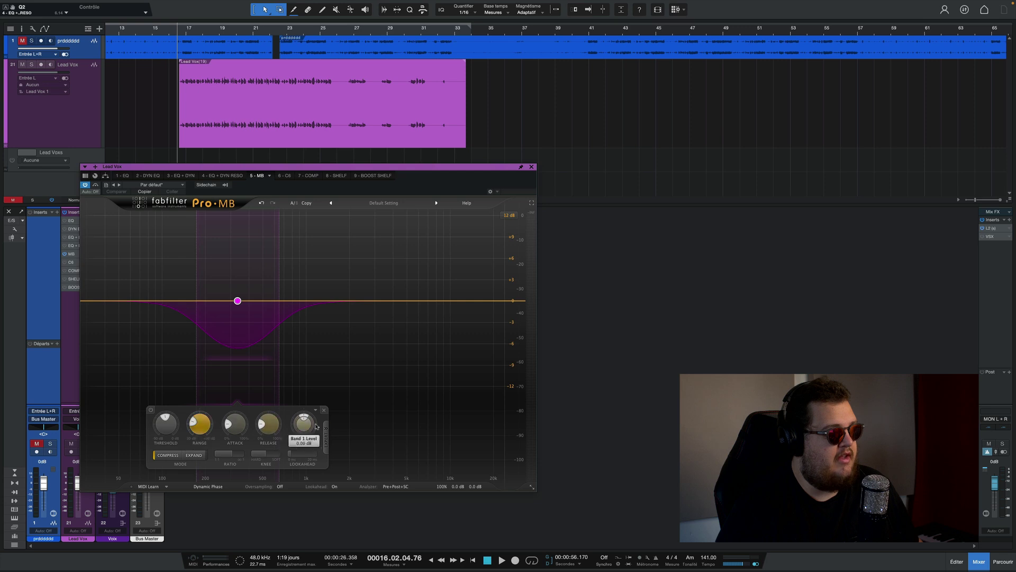
{"action": "mouse_move", "coordinate": [237, 303]}
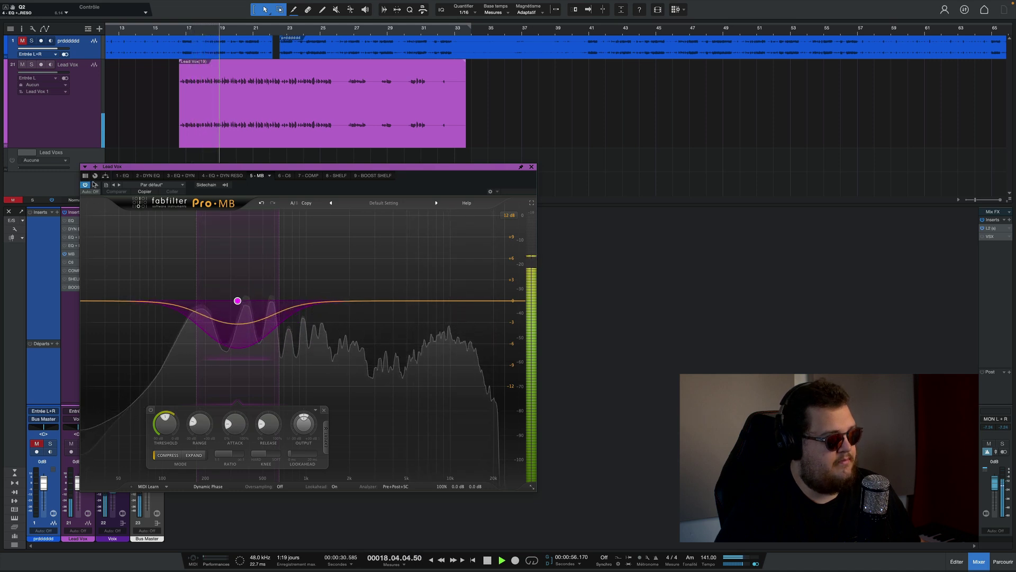
{"action": "left_click", "coordinate": [92, 183]}
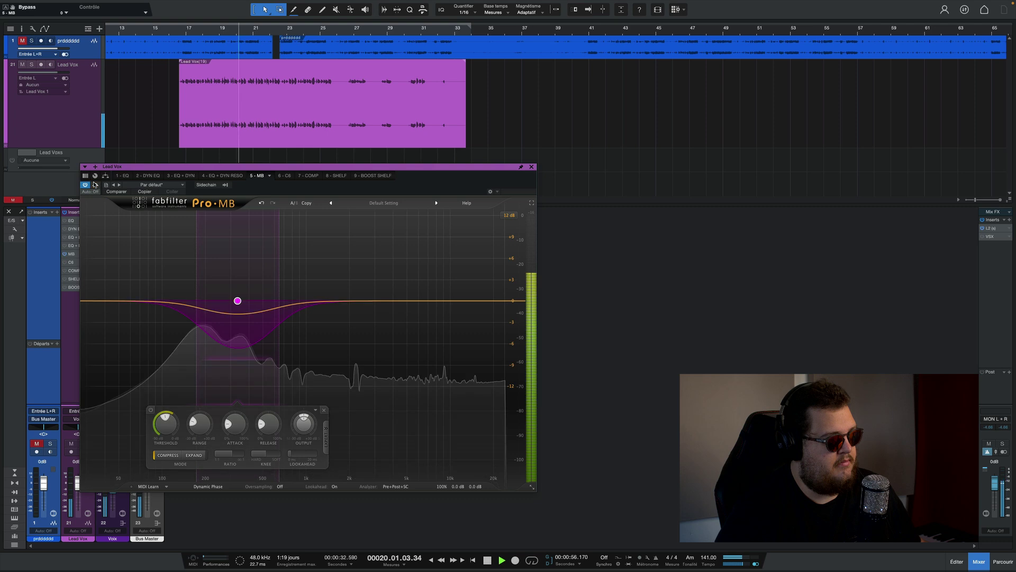
{"action": "key", "text": "space"}
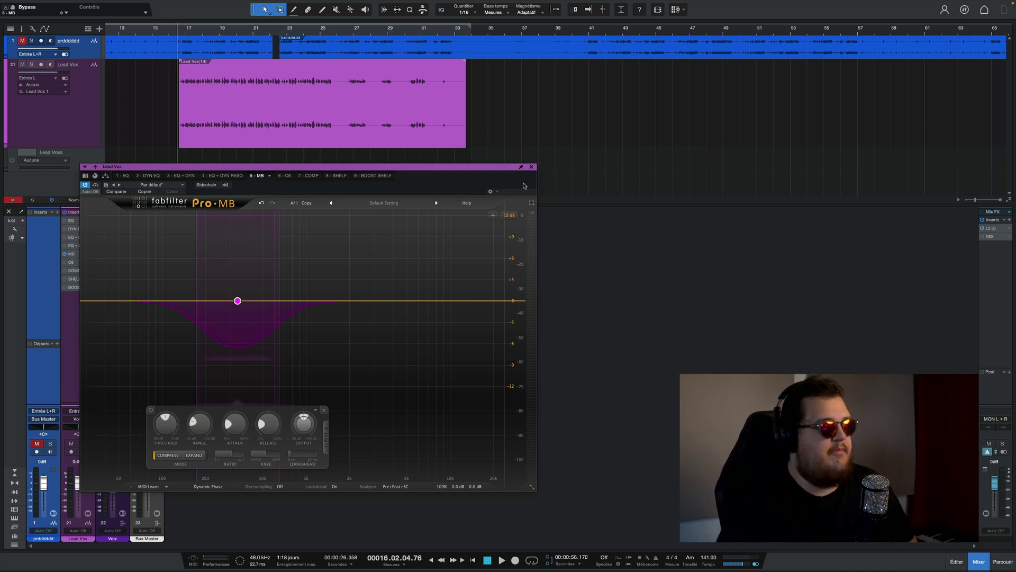
{"action": "left_click", "coordinate": [532, 167]}
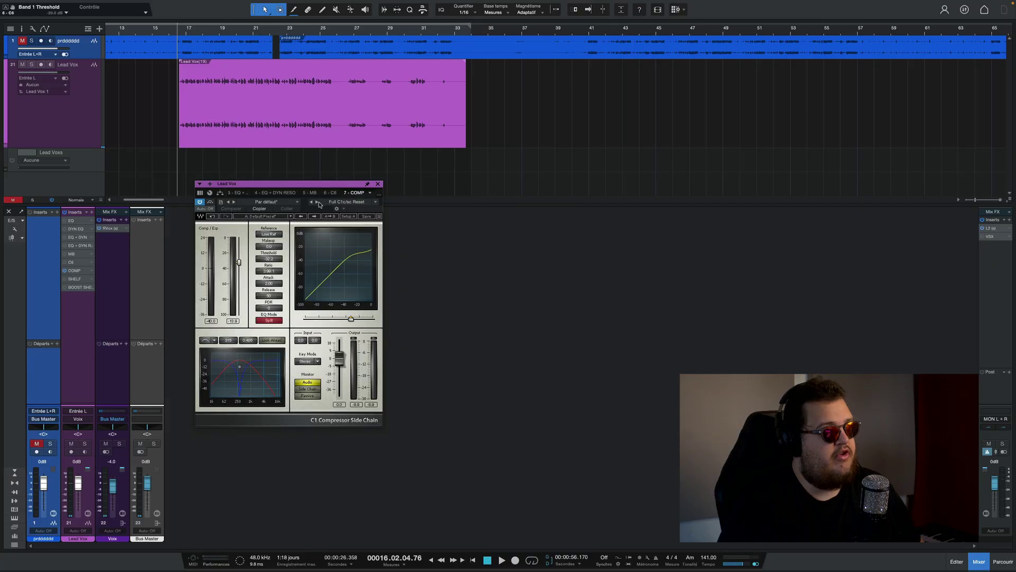
Monitor the C1 compressor's side chain in Split EQ mode and reset its threshold to 0.0.
{"action": "left_click_drag", "start_coordinate": [304, 184], "coordinate": [317, 112]}
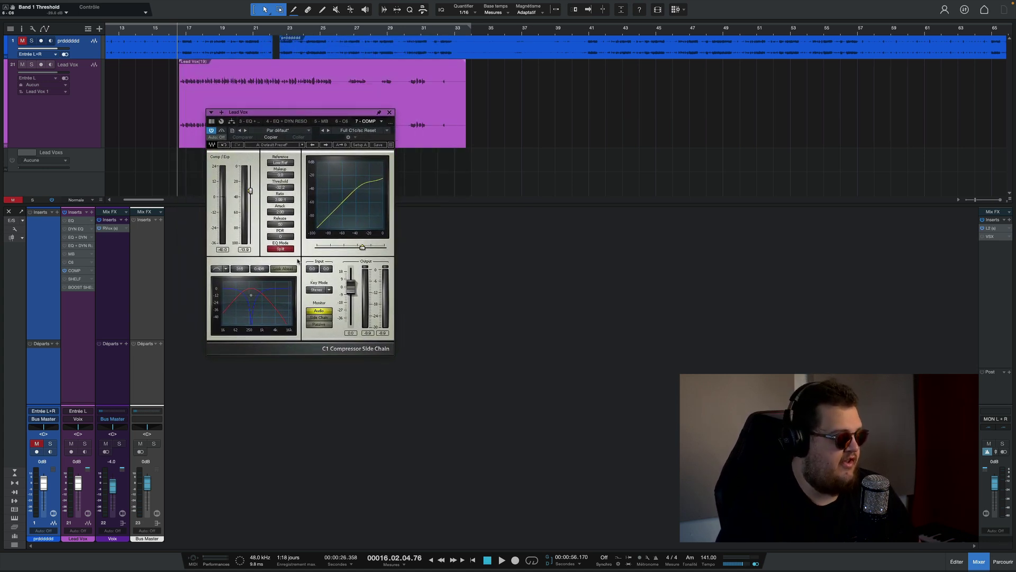
{"action": "left_click", "coordinate": [281, 249]}
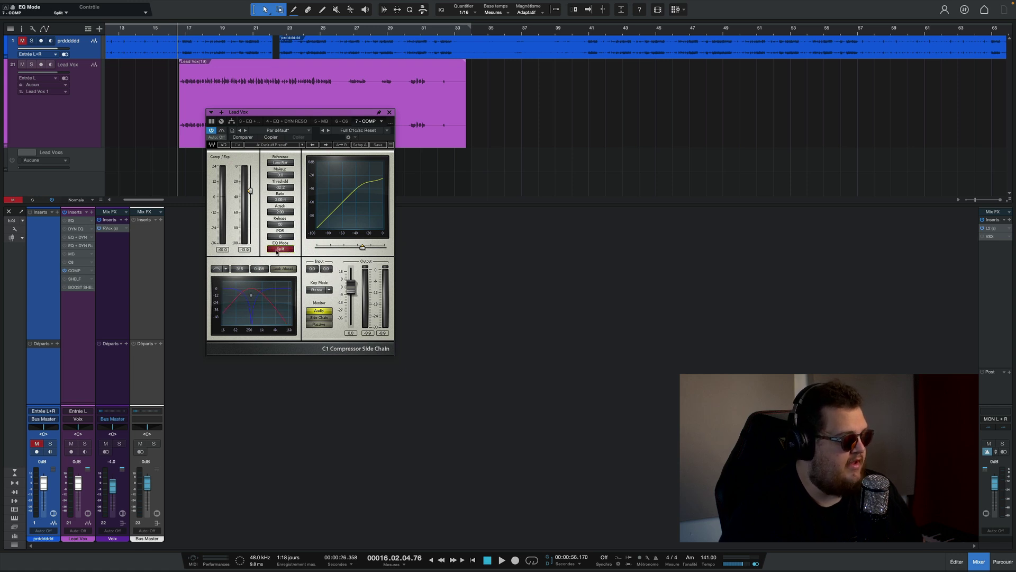
{"action": "left_click", "coordinate": [311, 317]}
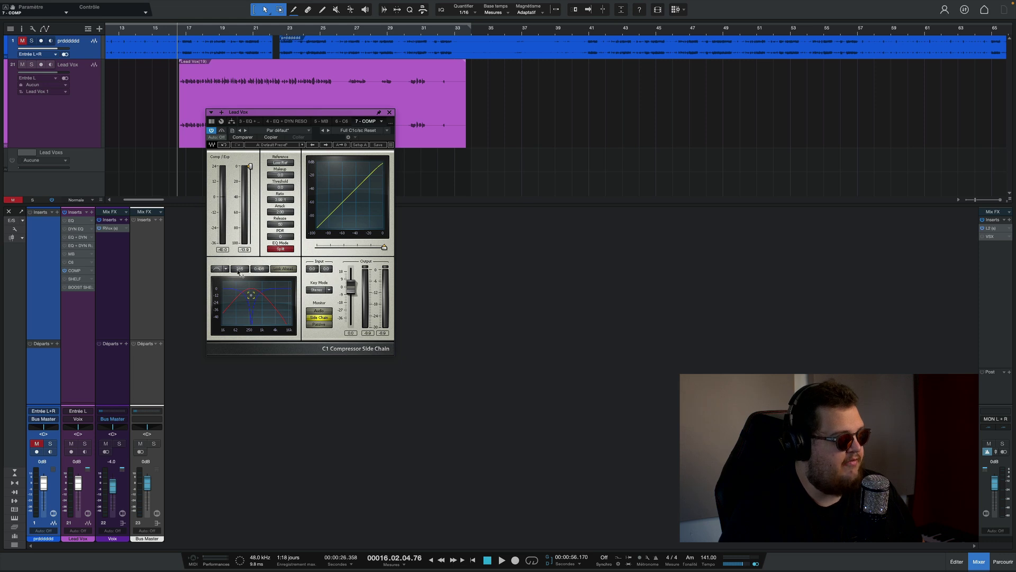
Tune the C1 side-chain filter on the vocal's low mids during playback, setting its Q to about 0.44.
{"action": "key", "text": "space"}
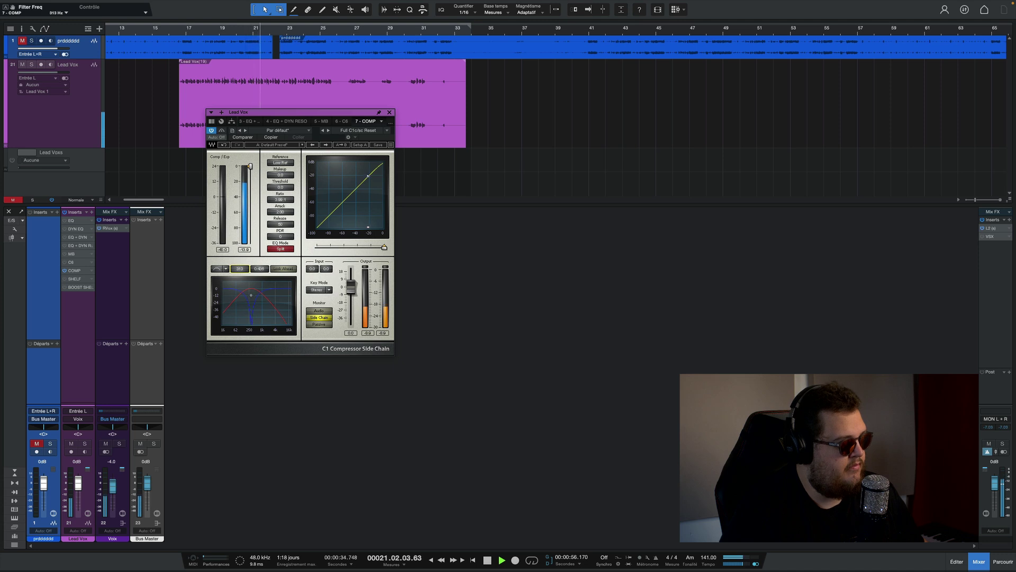
{"action": "key", "text": "space"}
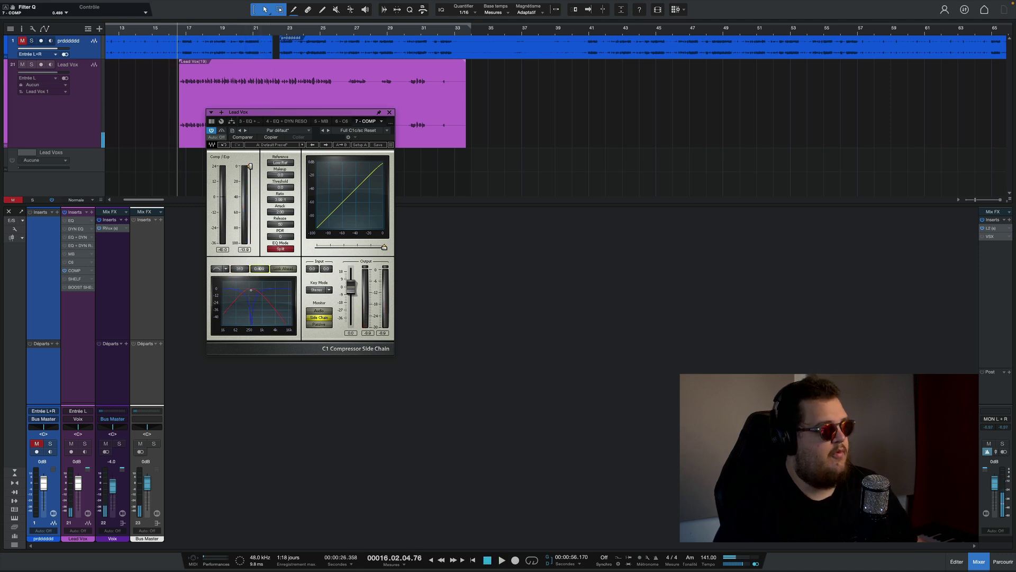
{"action": "key", "text": "space"}
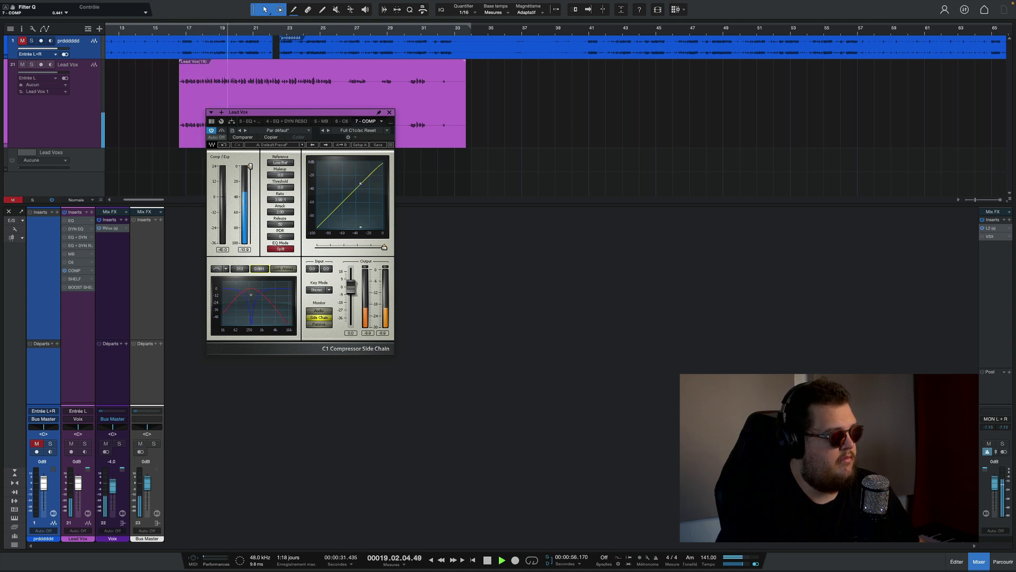
{"action": "key", "text": "space"}
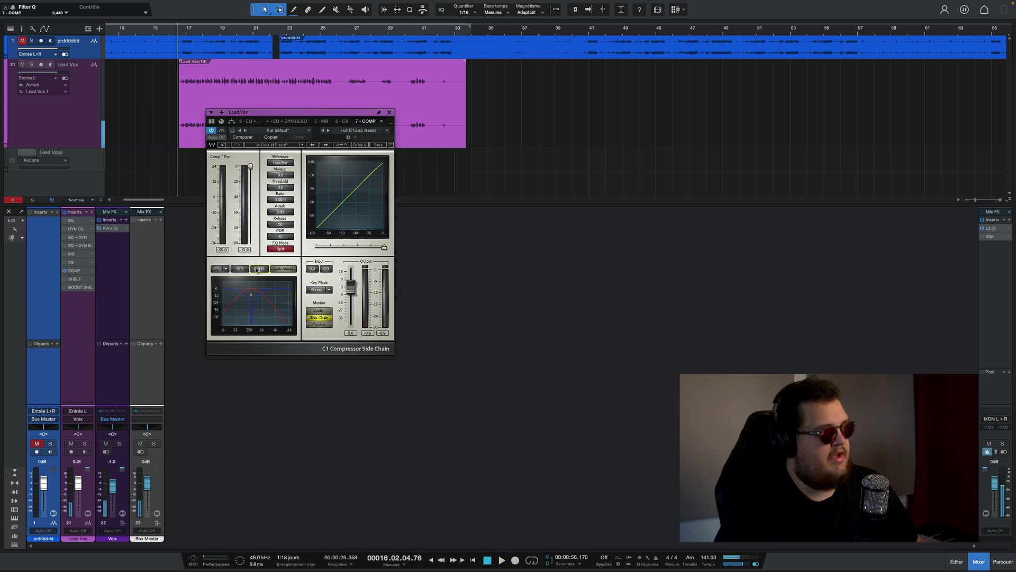
Return the C1 monitor to Audio and lower the threshold to compress the vocal's low mids, then play the result.
{"action": "left_click", "coordinate": [316, 311]}
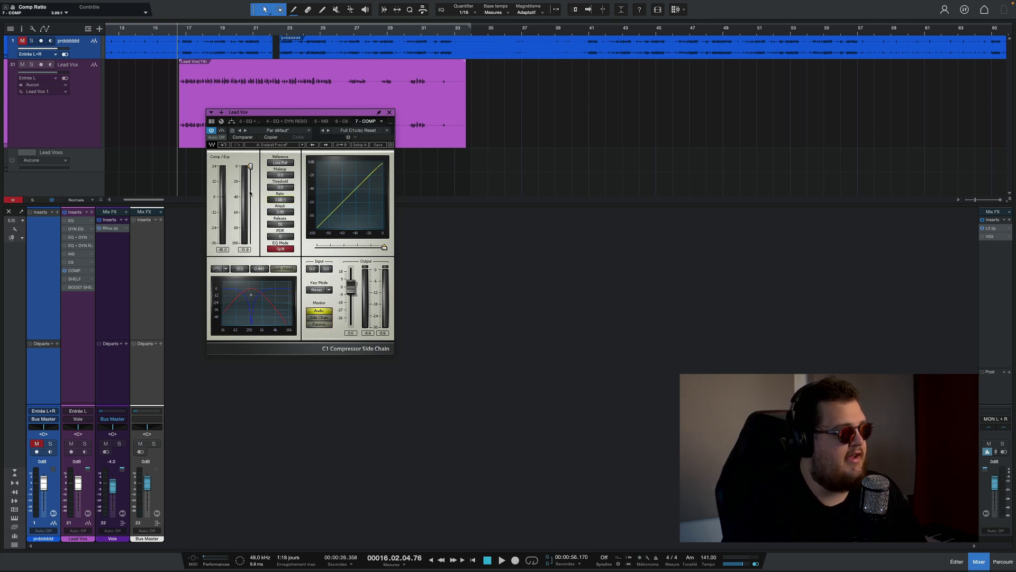
{"action": "left_click_drag", "start_coordinate": [250, 169], "coordinate": [250, 184]}
{"action": "key", "text": "space"}
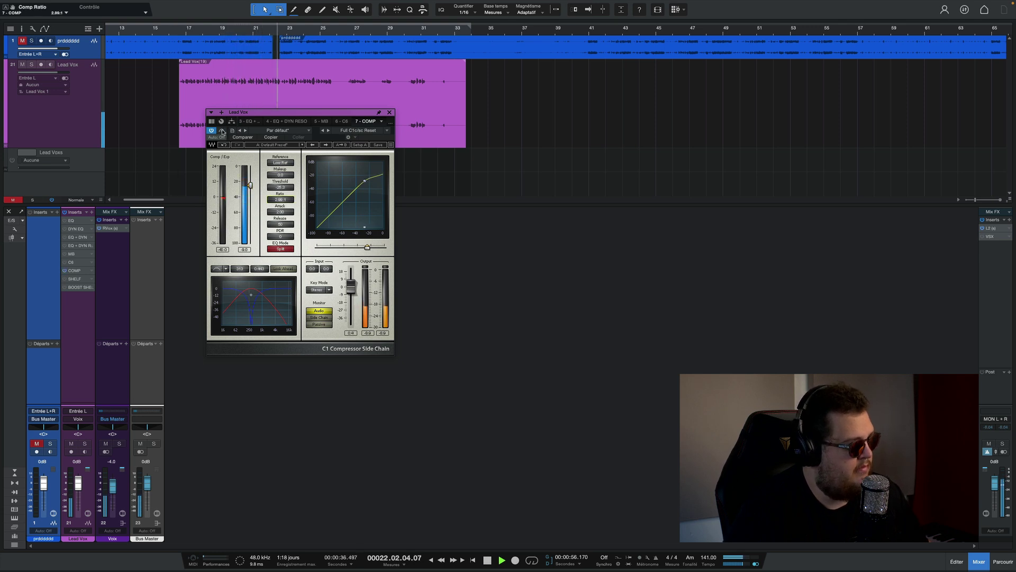
Compare the vocal with the C1 compressor bypassed and active during playback.
{"action": "left_click", "coordinate": [222, 131]}
{"action": "key", "text": "space"}
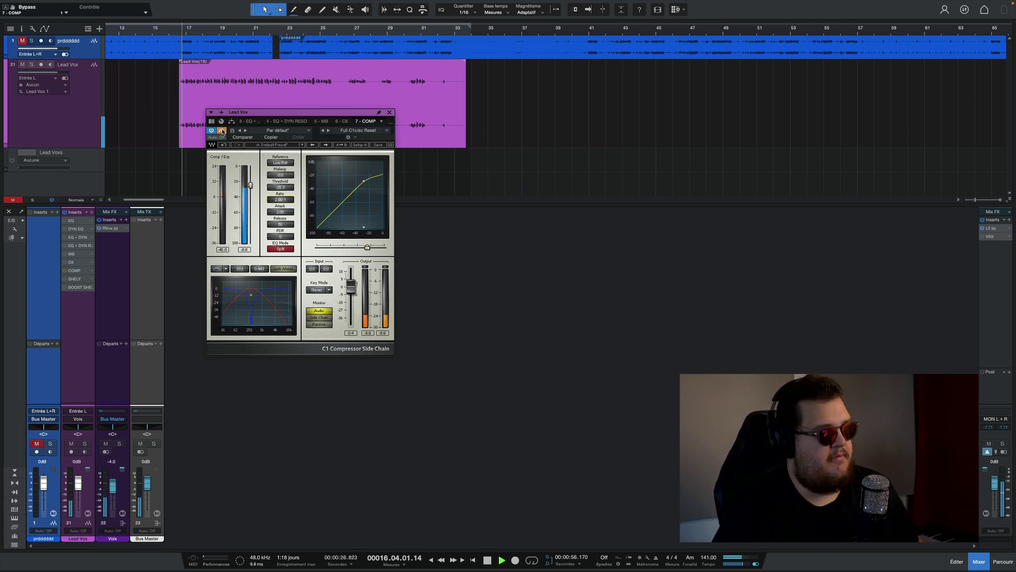
{"action": "left_click", "coordinate": [222, 131]}
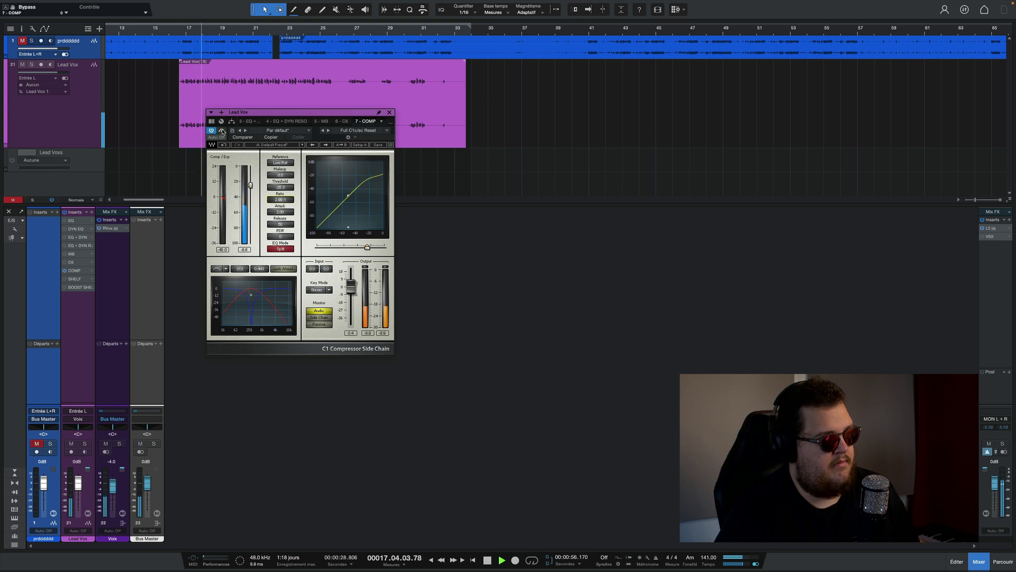
{"action": "key", "text": "space"}
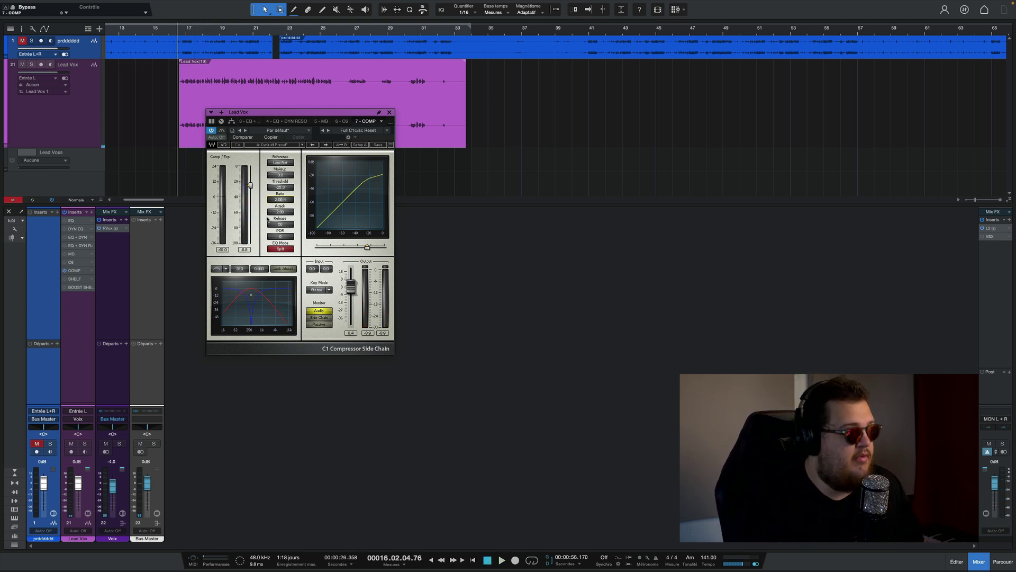
Lengthen the C1 compressor's release and lower its threshold slightly while playing the vocal.
{"action": "scroll", "coordinate": [277, 213], "scroll_direction": "up", "scroll_amount": 5}
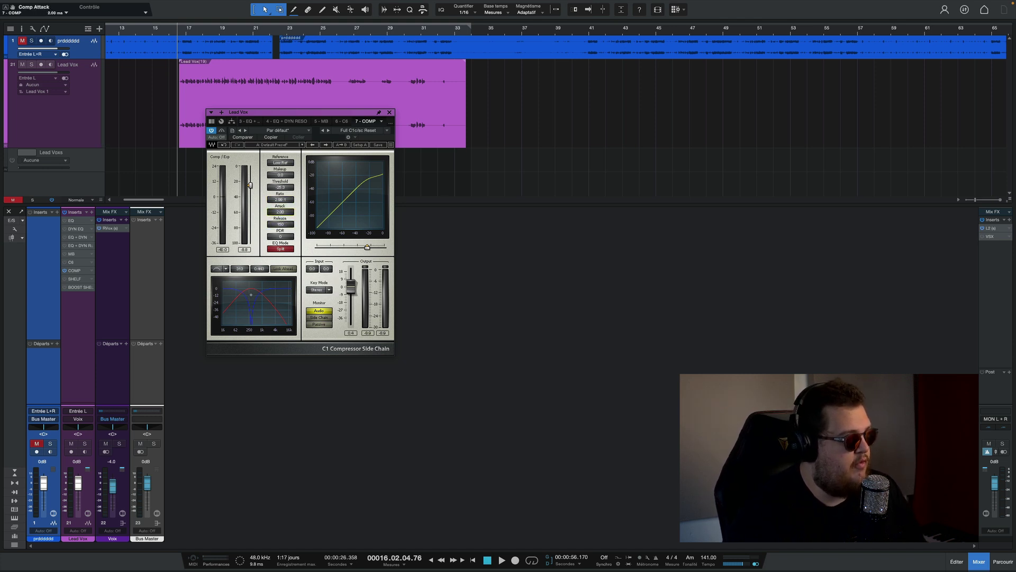
{"action": "key", "text": "space"}
{"action": "scroll", "coordinate": [251, 185], "scroll_direction": "down", "scroll_amount": 2}
{"action": "scroll", "coordinate": [251, 185], "scroll_direction": "down", "scroll_amount": 3}
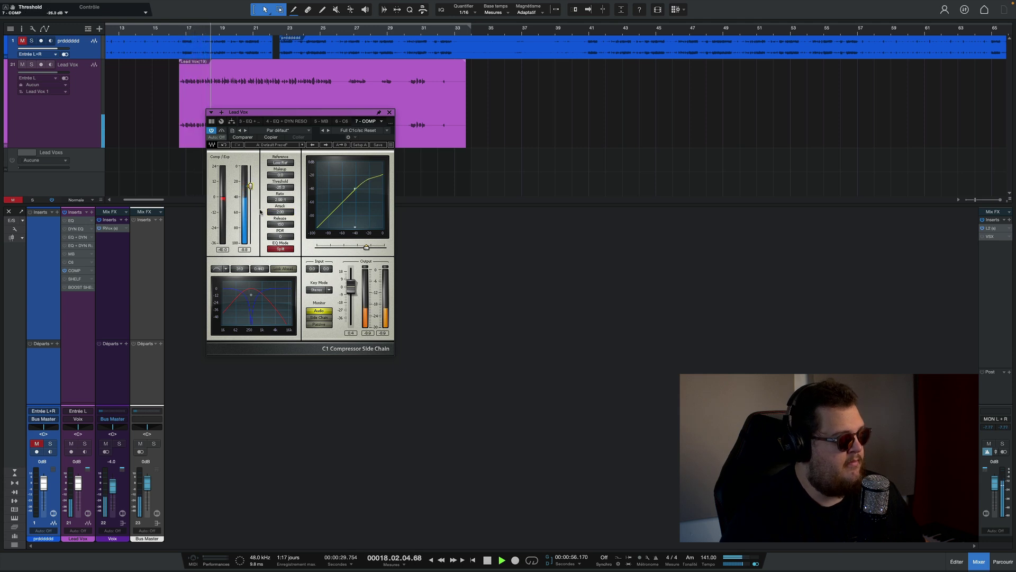
{"action": "key", "text": "space"}
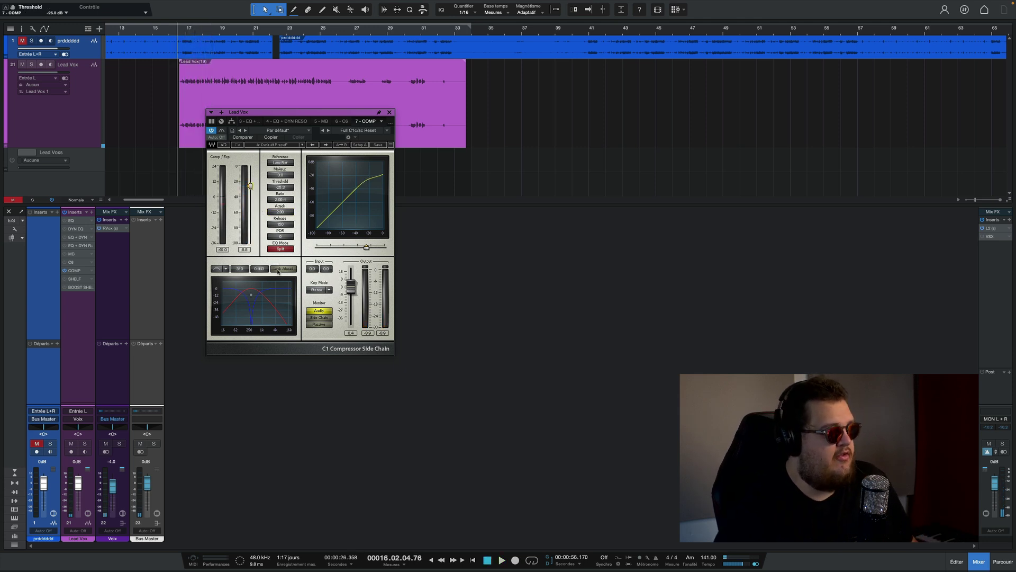
Monitor the C1 side chain and move its filter up to about 5.5 kHz while playing the vocal.
{"action": "left_click", "coordinate": [308, 319]}
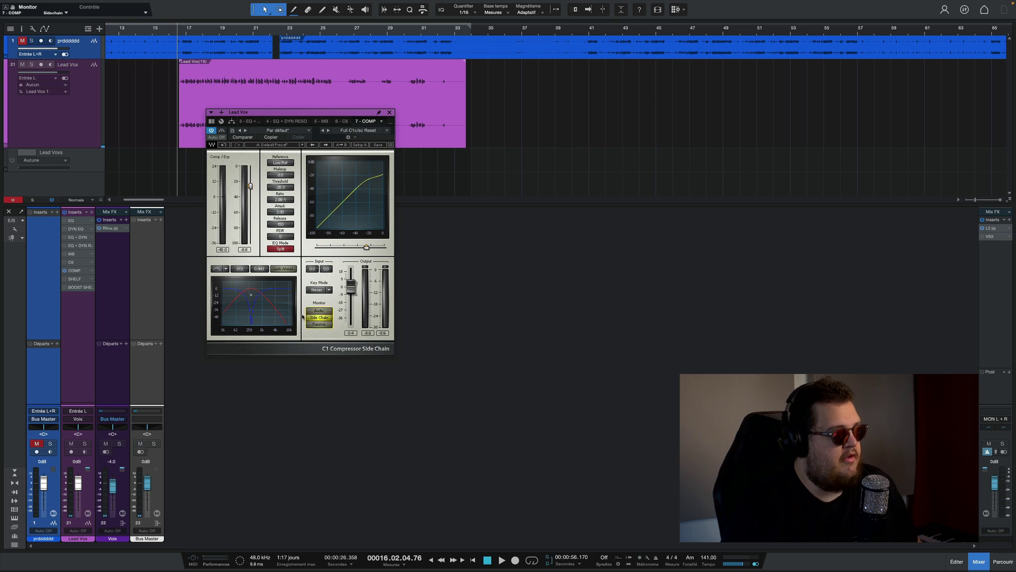
{"action": "left_click_drag", "start_coordinate": [252, 295], "coordinate": [273, 292]}
{"action": "key", "text": "space"}
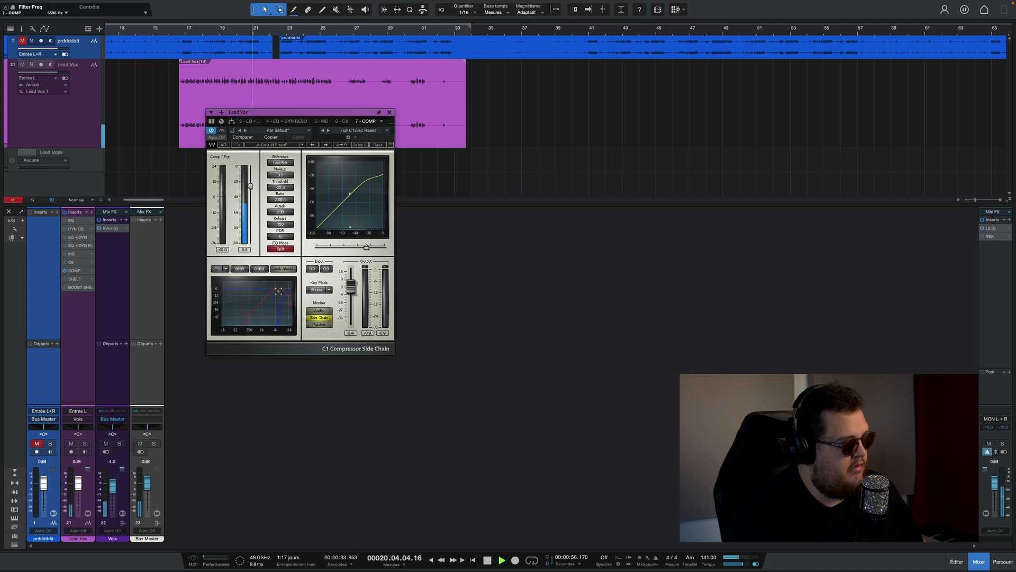
{"action": "key", "text": "space"}
Return the C1 monitor to Audio and lower the threshold to -47.0 dB, listening to the high-range compression.
{"action": "left_click", "coordinate": [319, 311]}
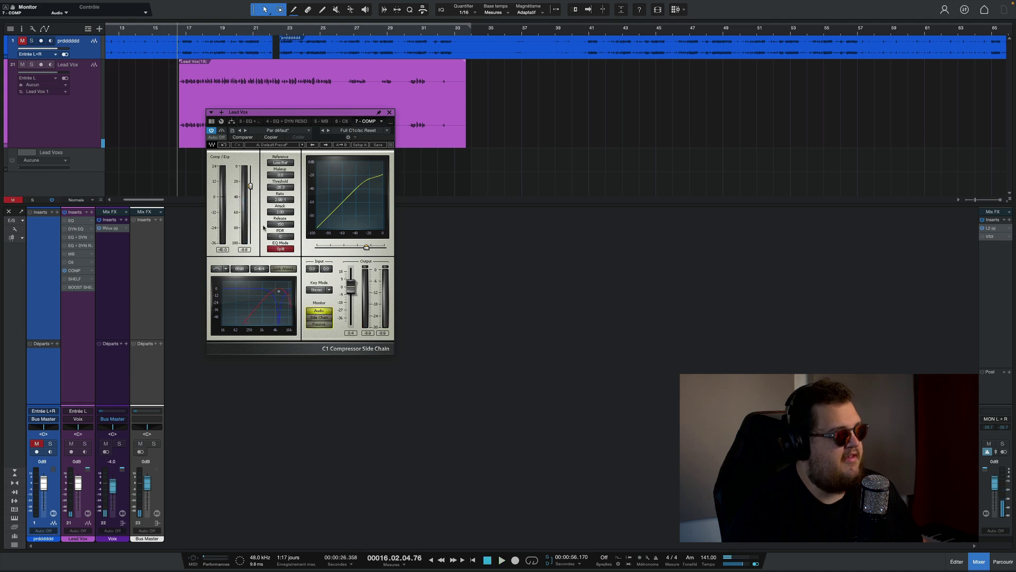
{"action": "left_click_drag", "start_coordinate": [253, 191], "coordinate": [251, 201]}
{"action": "key", "text": "space"}
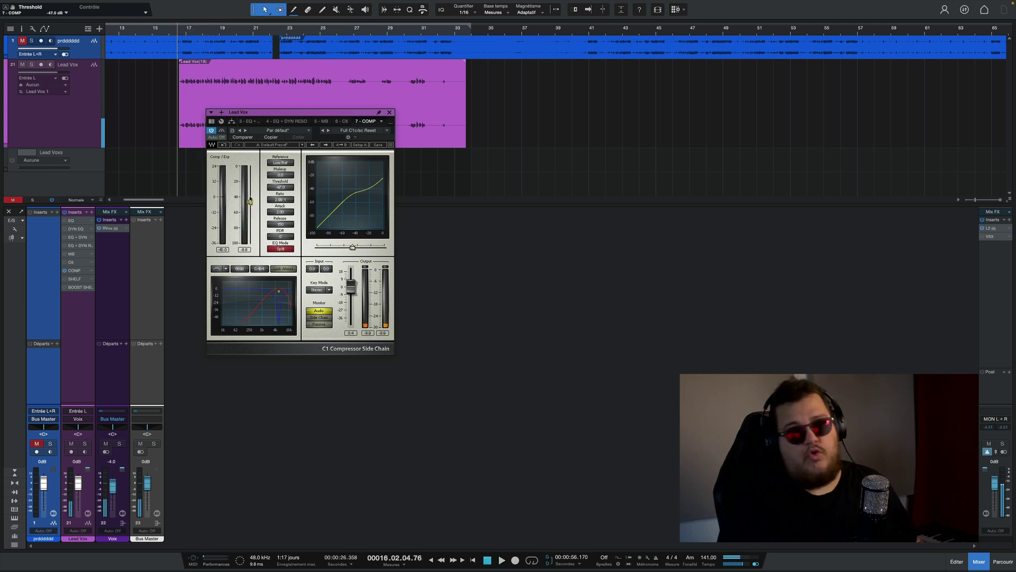
Deactivate the COMP insert on Lead Vox and add the MannyM TripleD plug-in below it.
{"action": "left_click", "coordinate": [66, 271]}
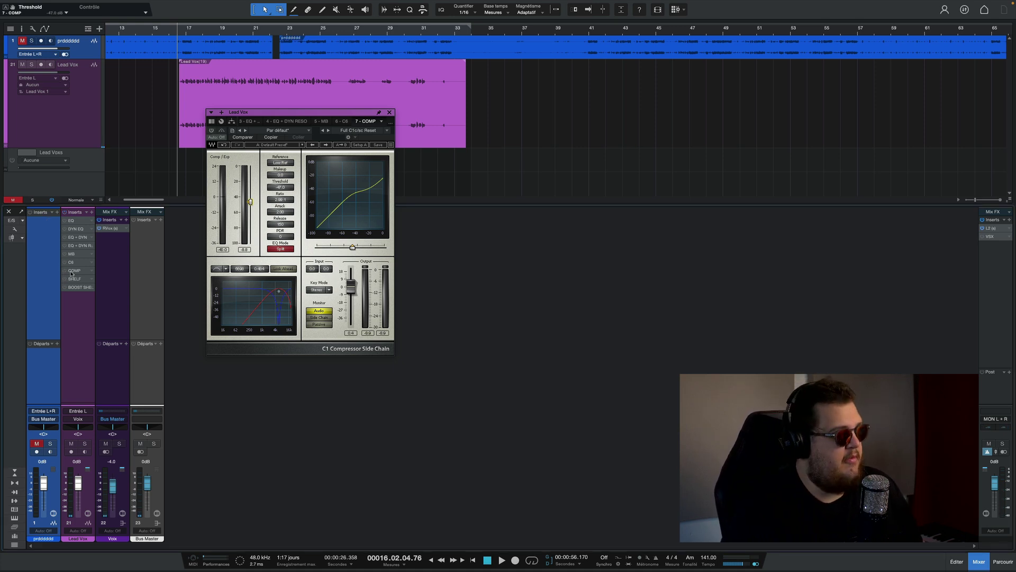
{"action": "left_click", "coordinate": [76, 221]}
{"action": "left_click", "coordinate": [78, 271]}
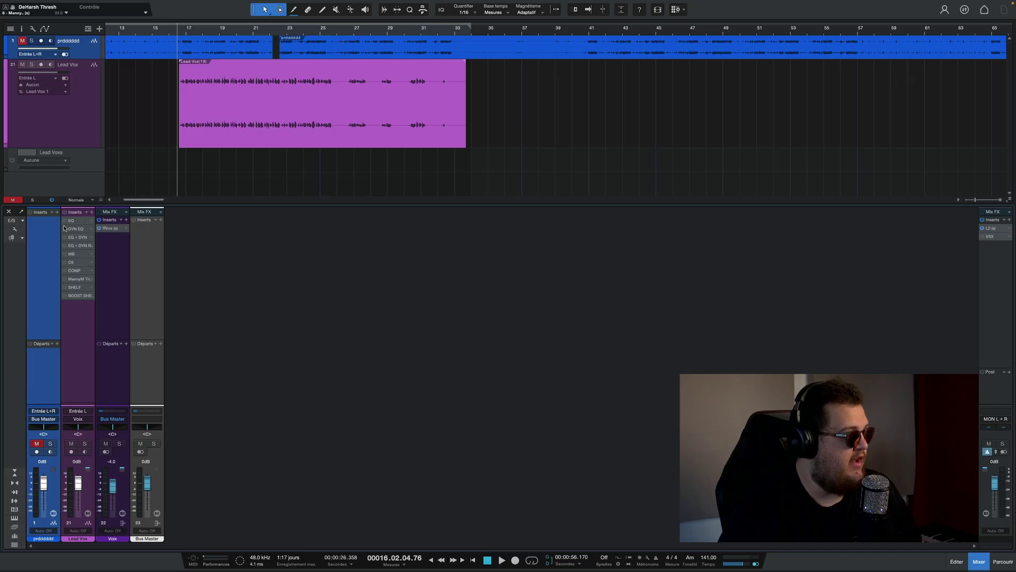
Activate the EQ + DYN RESO insert and add a gentle bell cut at about 1.1 kHz during playback.
{"action": "left_click", "coordinate": [67, 248]}
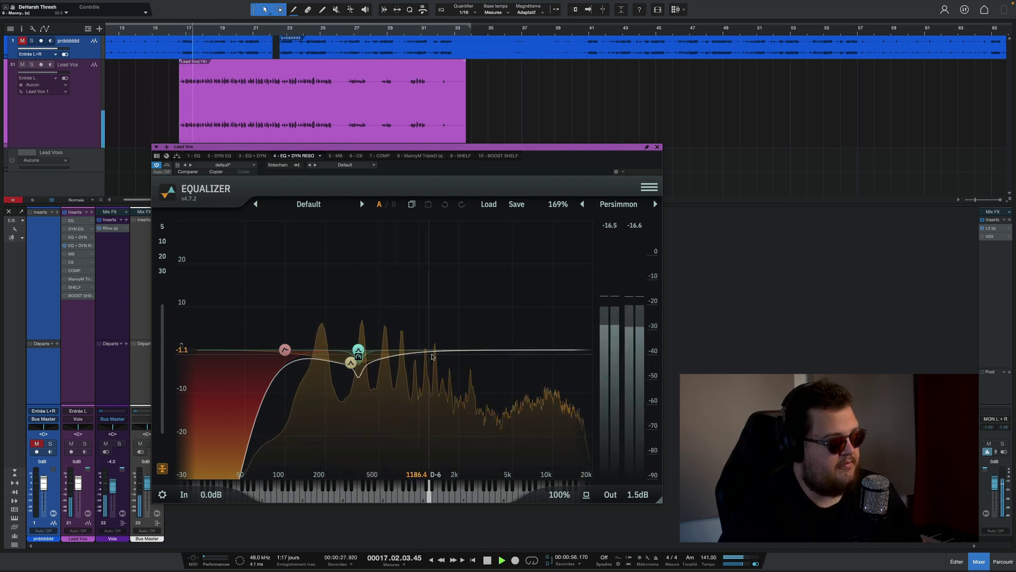
{"action": "key", "text": "space"}
{"action": "mouse_move", "coordinate": [422, 350]}
{"action": "left_mouse_down"}
{"action": "mouse_move", "coordinate": [422, 291]}
{"action": "mouse_move", "coordinate": [424, 360]}
{"action": "left_mouse_up"}
{"action": "key", "text": "space"}
{"action": "scroll", "coordinate": [421, 361], "scroll_direction": "up", "scroll_amount": 3}
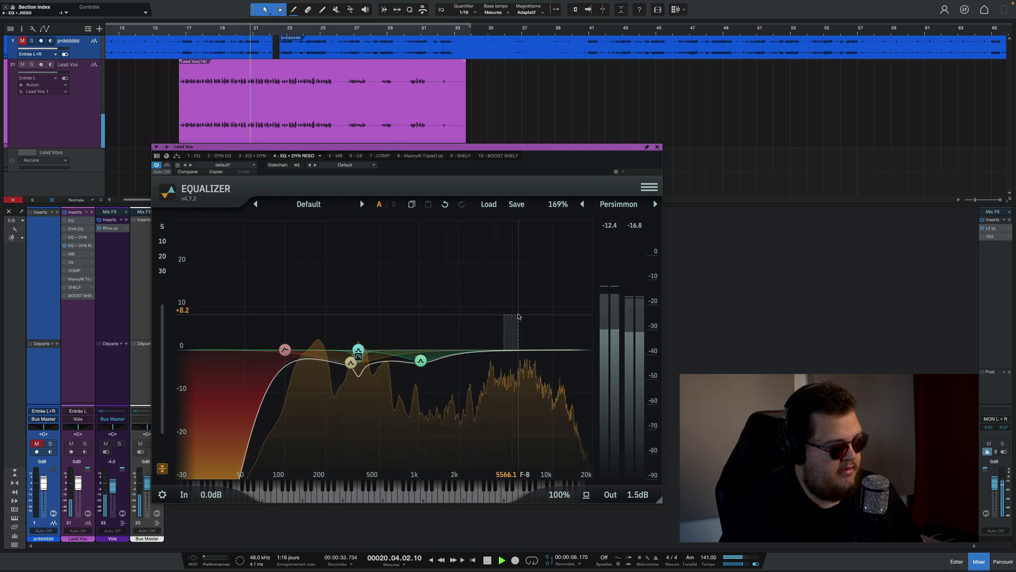
Add a wide Analog bell boost of 1.9 dB at 4491 Hz with a Q of 0.34.
{"action": "double_click", "coordinate": [517, 319]}
{"action": "left_click_drag", "start_coordinate": [517, 320], "coordinate": [505, 343]}
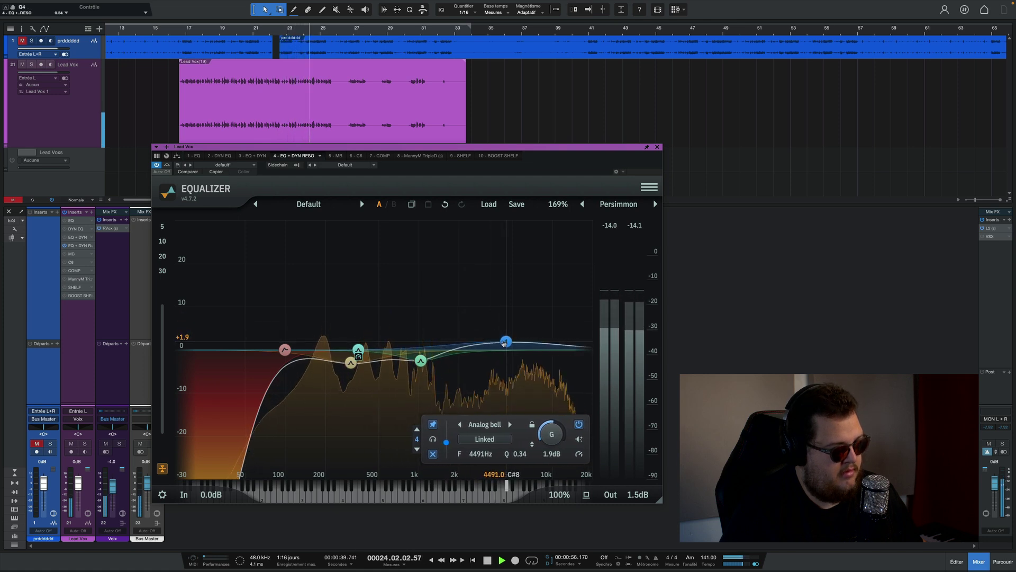
{"action": "scroll", "coordinate": [505, 343], "scroll_direction": "down", "scroll_amount": 3}
Enable circuit drive at 2.0 dB on the 4491 Hz band, lower its gain to 1.0 dB and close the equalizer.
{"action": "left_click", "coordinate": [579, 454]}
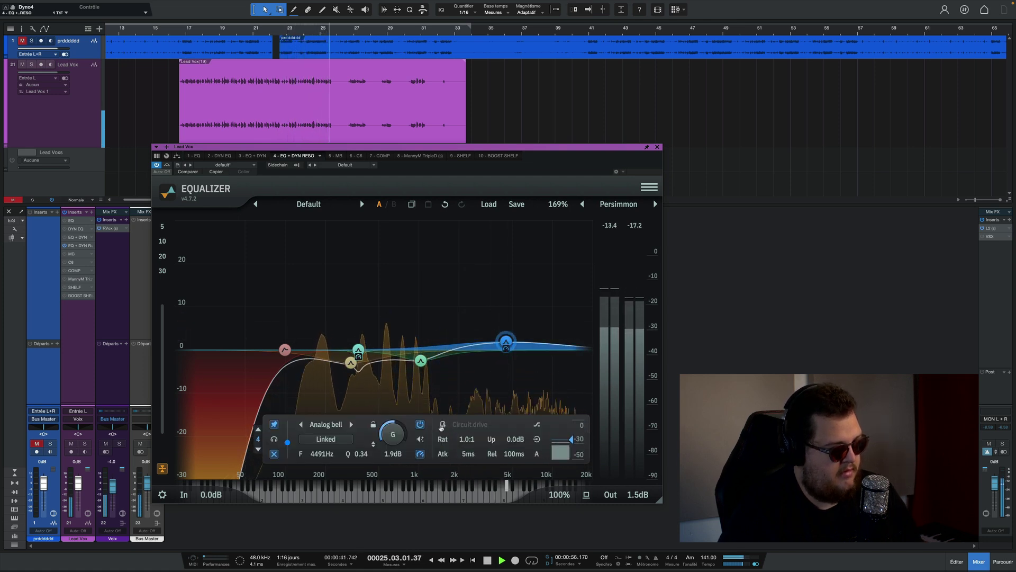
{"action": "left_click", "coordinate": [490, 425]}
{"action": "scroll", "coordinate": [522, 424], "scroll_direction": "up", "scroll_amount": 4}
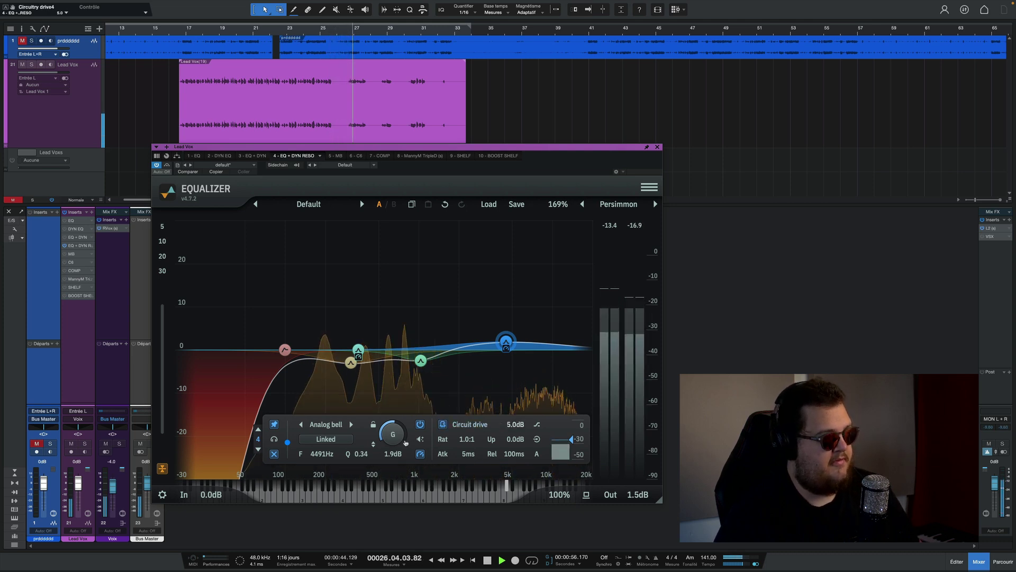
{"action": "key", "text": "space"}
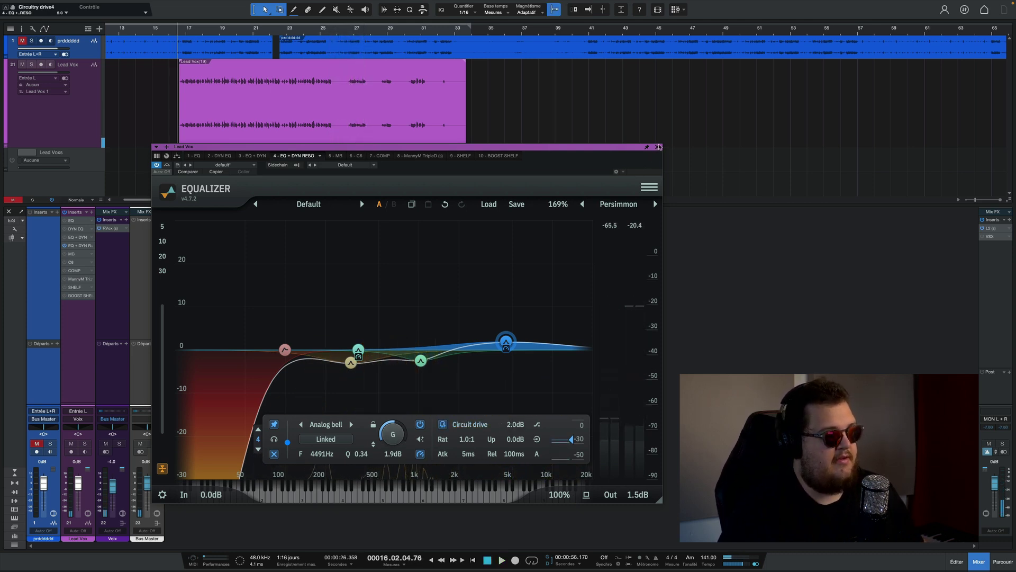
{"action": "scroll", "coordinate": [395, 454], "scroll_direction": "down", "scroll_amount": 3}
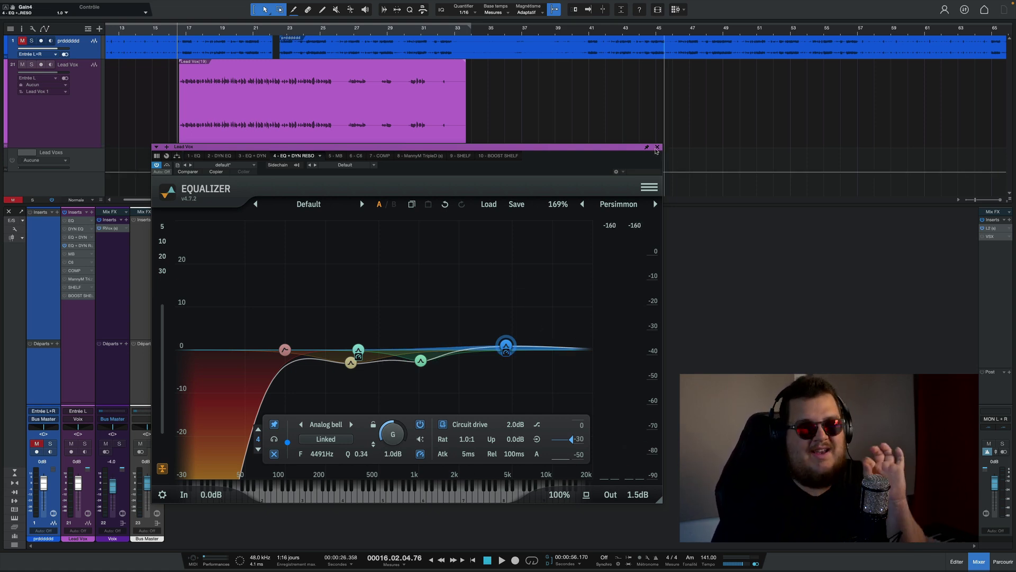
{"action": "left_click", "coordinate": [657, 149]}
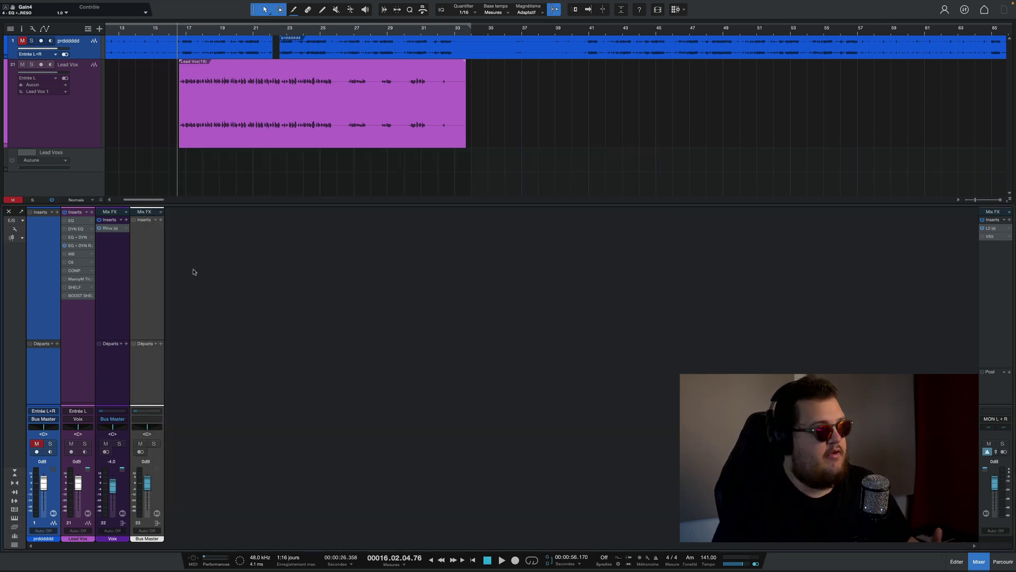
Add the CLA-76 compressor as a new insert on the Lead Vox channel.
{"action": "left_click", "coordinate": [92, 212]}
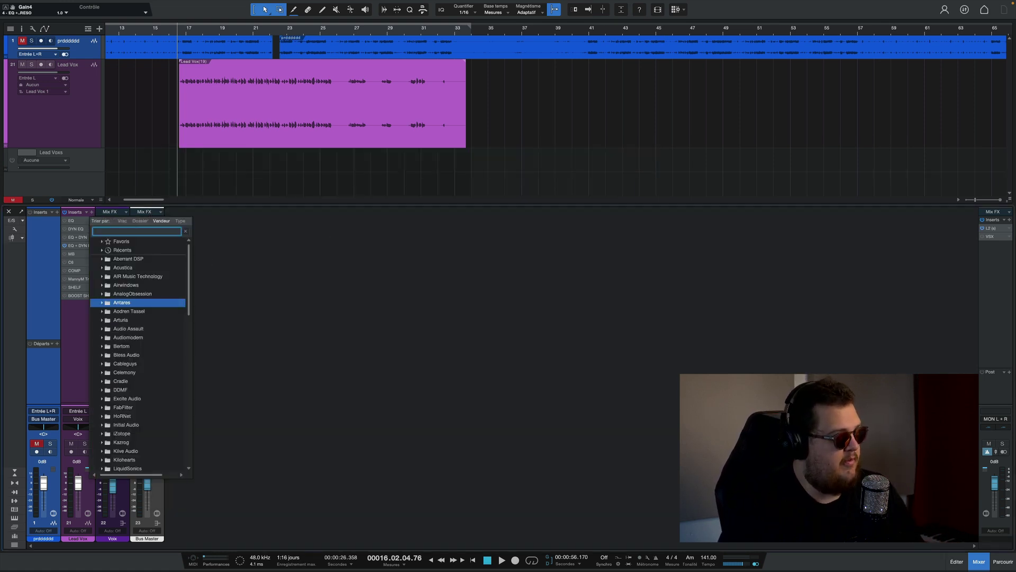
{"action": "type", "text": "cla"}
{"action": "left_click", "coordinate": [145, 291]}
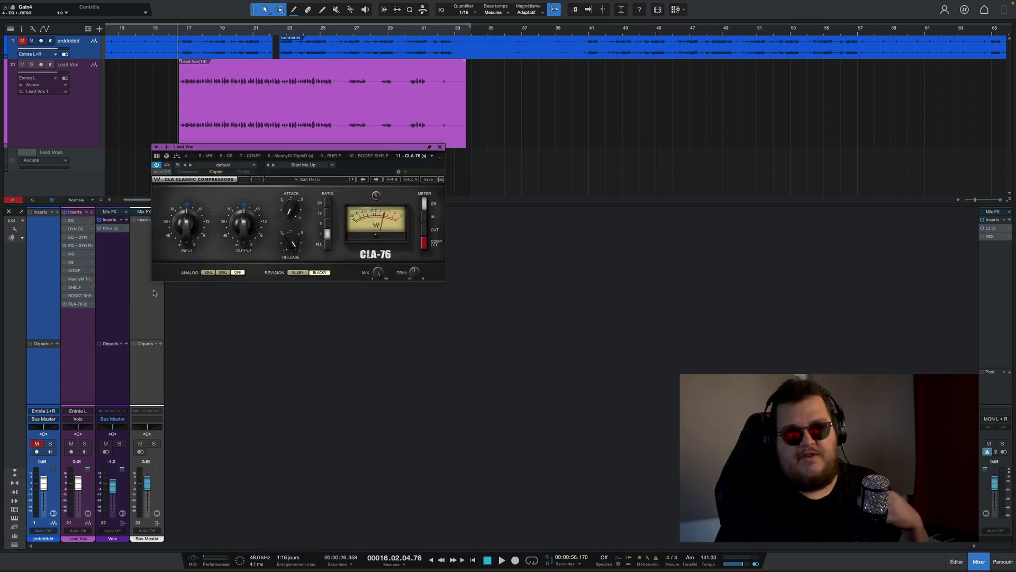
Unmute the instrumental track and adjust the CLA-76 input while playing it with the vocal.
{"action": "key", "text": "space"}
{"action": "left_click", "coordinate": [37, 443]}
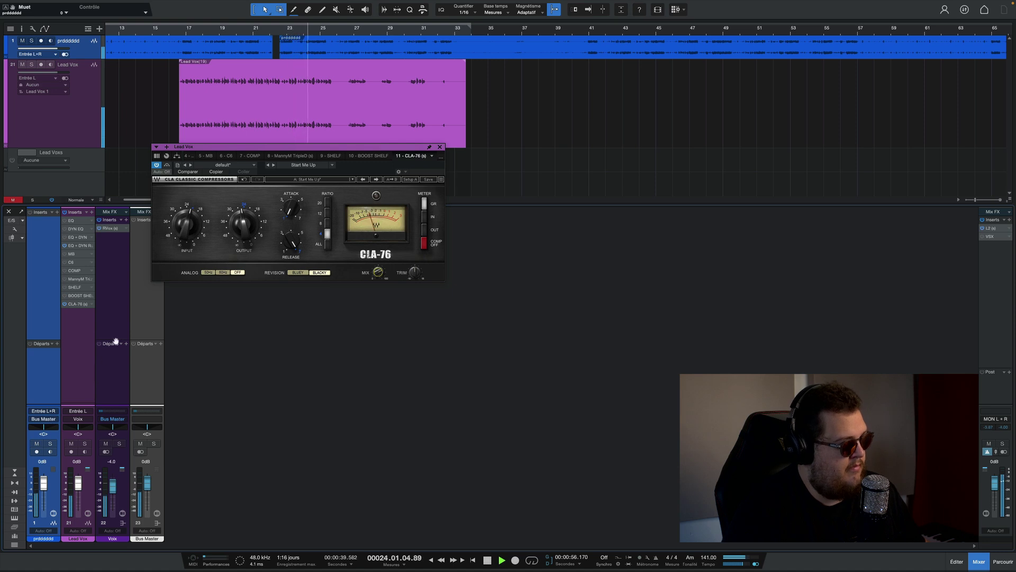
{"action": "key", "text": "space"}
Move the CLA-76 and SHELF inserts directly below EQ + DYN RESO on Lead Vox.
{"action": "left_click_drag", "start_coordinate": [76, 304], "coordinate": [80, 253]}
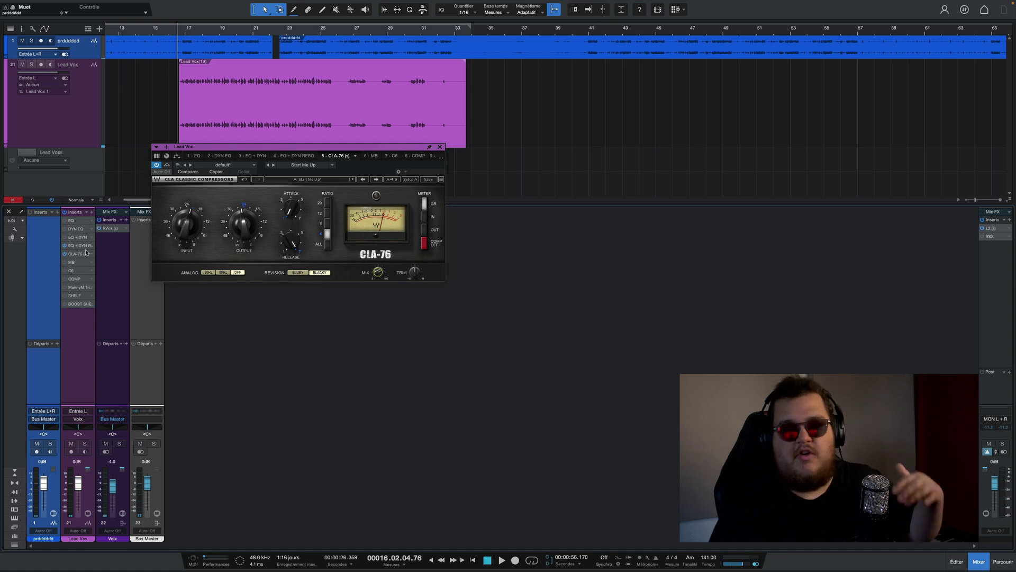
{"action": "left_click_drag", "start_coordinate": [75, 297], "coordinate": [65, 262]}
Open the SHELF equalizer on Lead Vox, solo the vocal and try out the low-frequency attenuation at 100 Hz.
{"action": "left_click", "coordinate": [80, 262]}
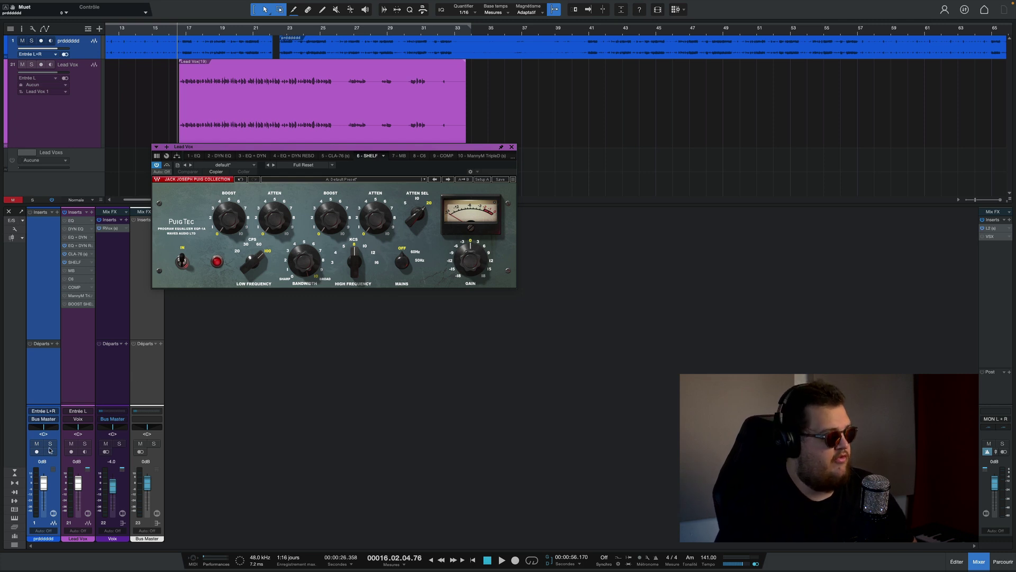
{"action": "left_click", "coordinate": [84, 443]}
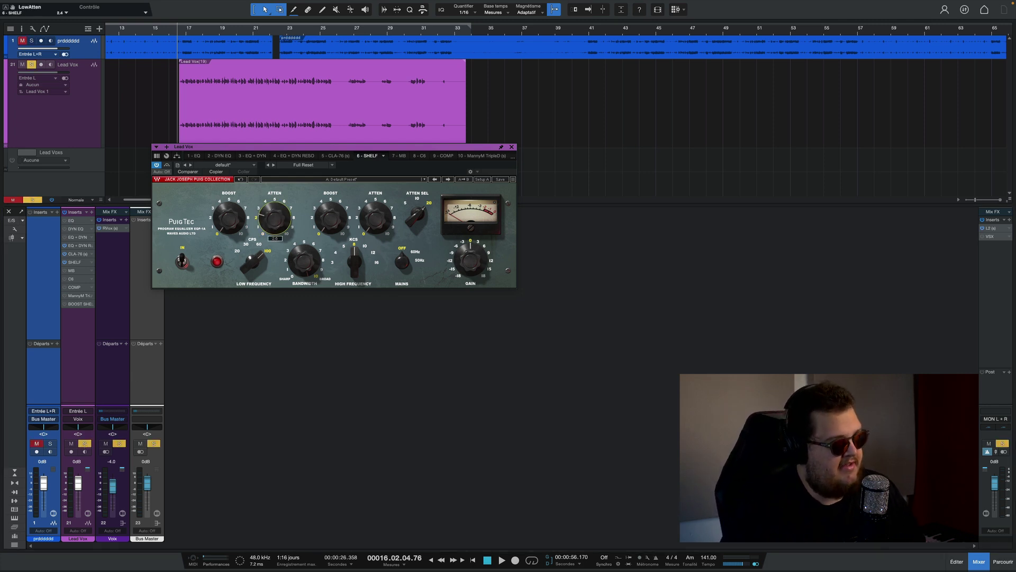
{"action": "mouse_move", "coordinate": [253, 261]}
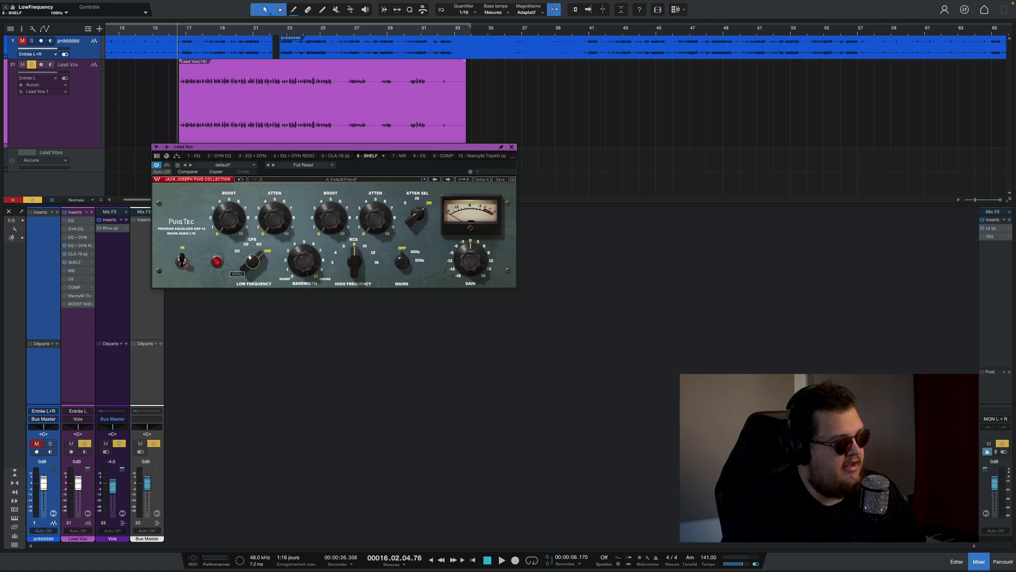
{"action": "left_click_drag", "start_coordinate": [275, 217], "coordinate": [195, 345]}
{"action": "left_click_drag", "start_coordinate": [275, 217], "coordinate": [271, 226]}
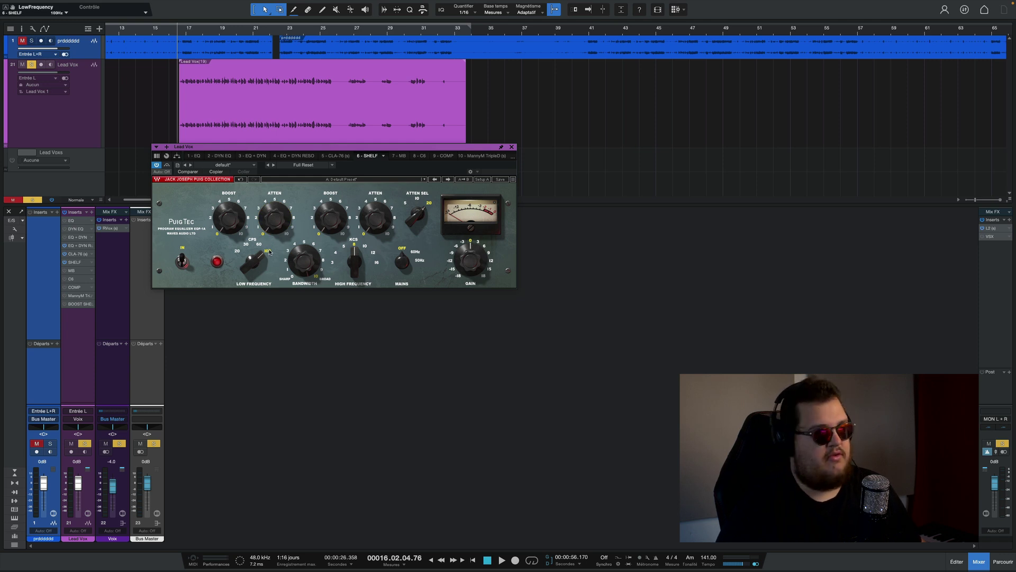
Add EQ Curve Analyzer instances before and after SHELF and examine its low attenuation curve at 100 Hz.
{"action": "left_click", "coordinate": [92, 211]}
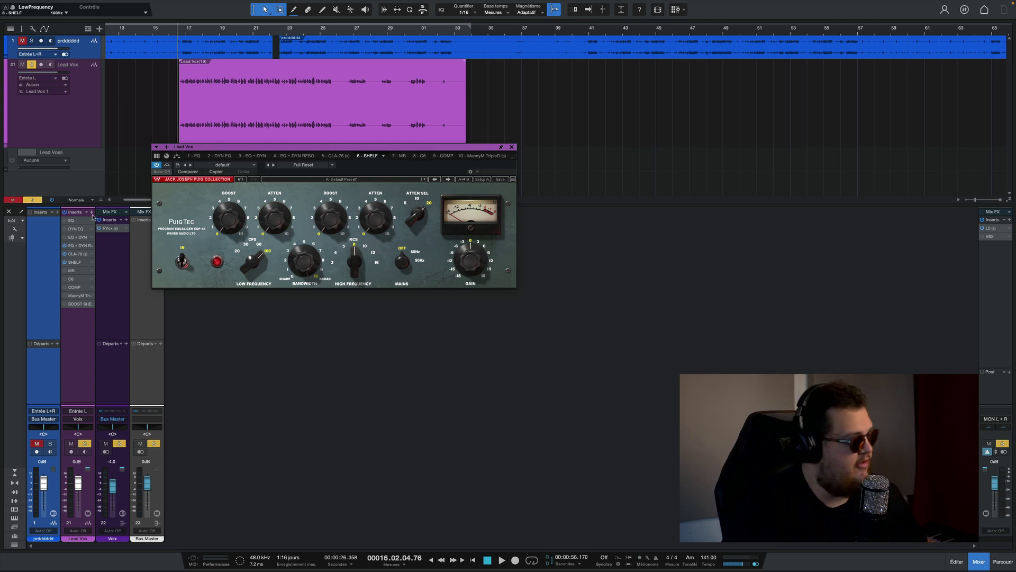
{"action": "left_click", "coordinate": [122, 259]}
{"action": "left_click", "coordinate": [74, 270]}
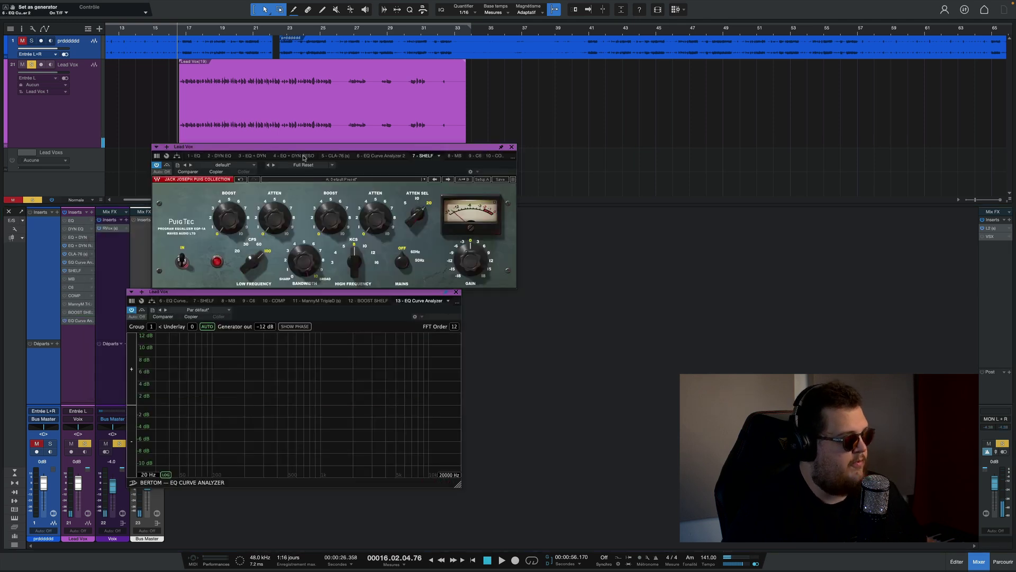
{"action": "left_click_drag", "start_coordinate": [263, 182], "coordinate": [263, 168]}
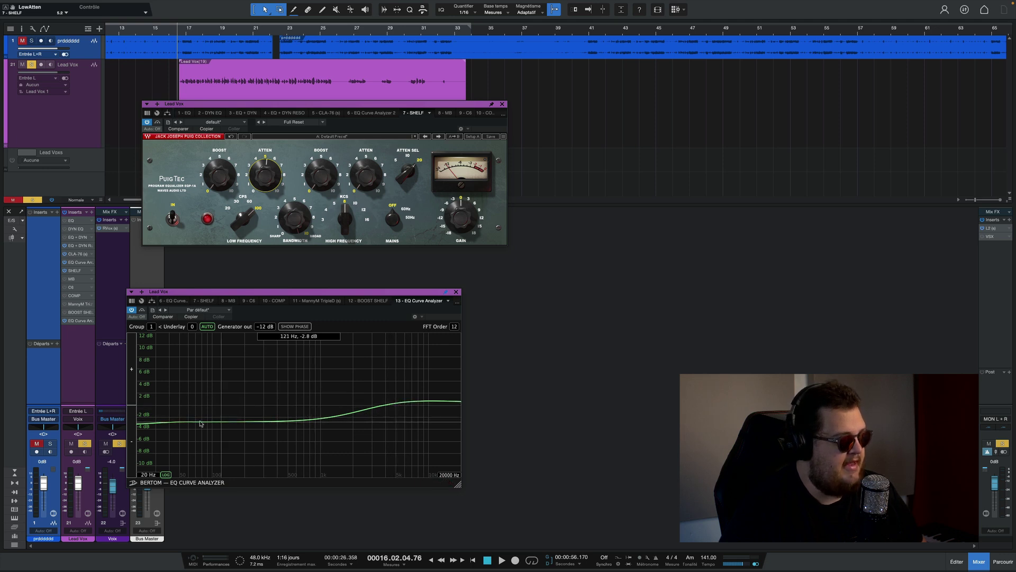
{"action": "mouse_move", "coordinate": [243, 218]}
{"action": "left_mouse_down"}
{"action": "mouse_move", "coordinate": [243, 236]}
{"action": "mouse_move", "coordinate": [243, 218]}
{"action": "left_mouse_up"}
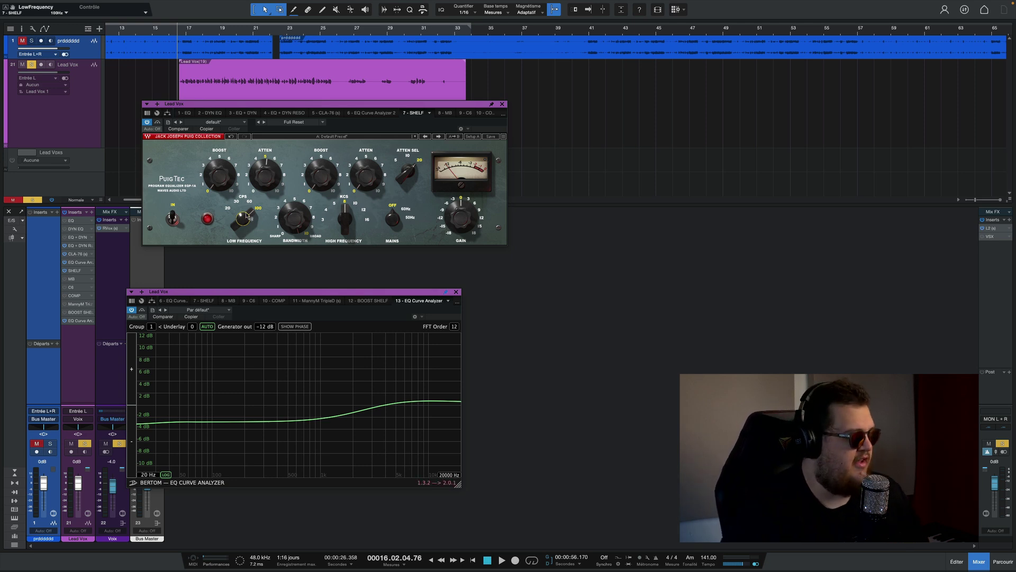
Remove both EQ Curve Analyzer inserts from the Lead Vox channel.
{"action": "right_click", "coordinate": [91, 324]}
{"action": "left_click", "coordinate": [105, 417]}
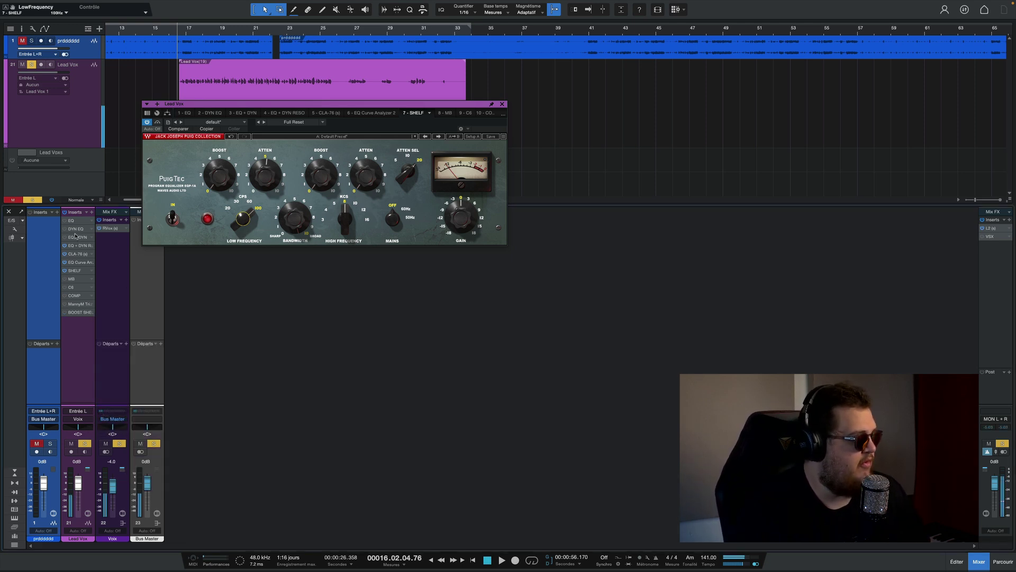
{"action": "right_click", "coordinate": [93, 264]}
{"action": "left_click", "coordinate": [106, 345]}
Play the soloed vocal while trying SHELF's low attenuation at 60 Hz, and return the low frequency to 100 Hz.
{"action": "key", "text": "space"}
{"action": "mouse_move", "coordinate": [265, 175]}
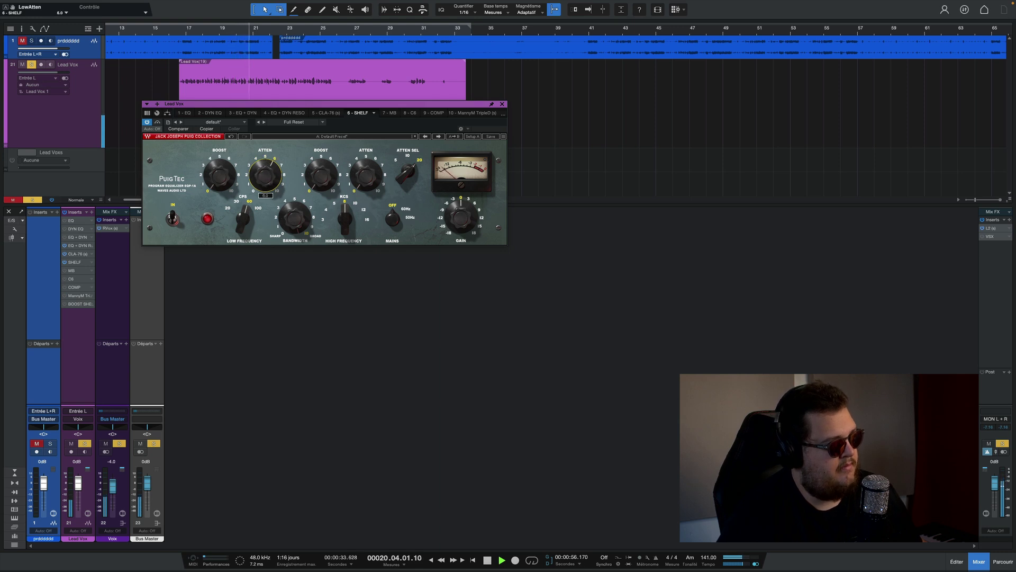
{"action": "key", "text": "space"}
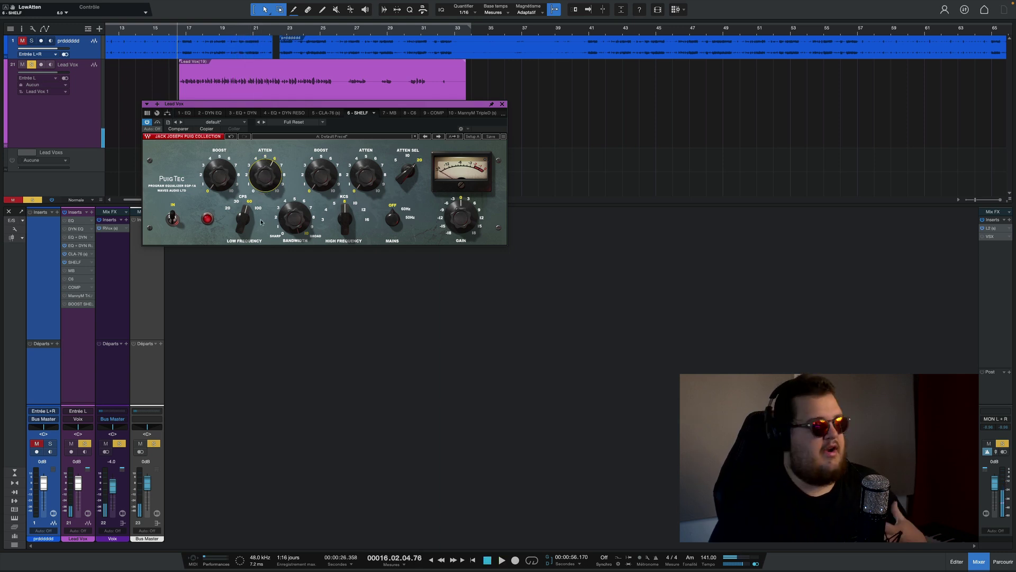
{"action": "mouse_move", "coordinate": [246, 222]}
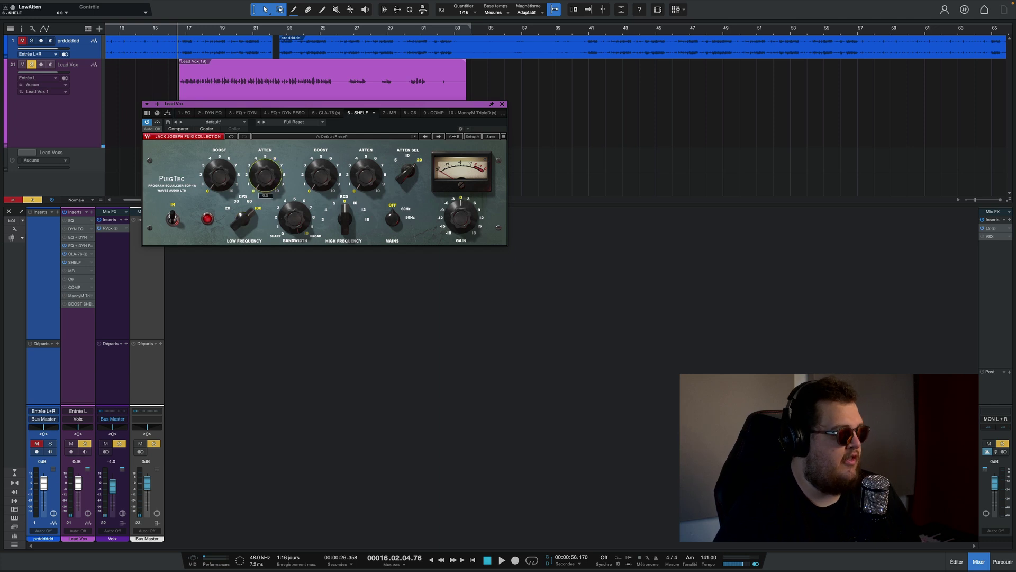
Unmute the instrumental and set SHELF's low attenuation to 3.0 while playing it with the vocal.
{"action": "left_click", "coordinate": [36, 444]}
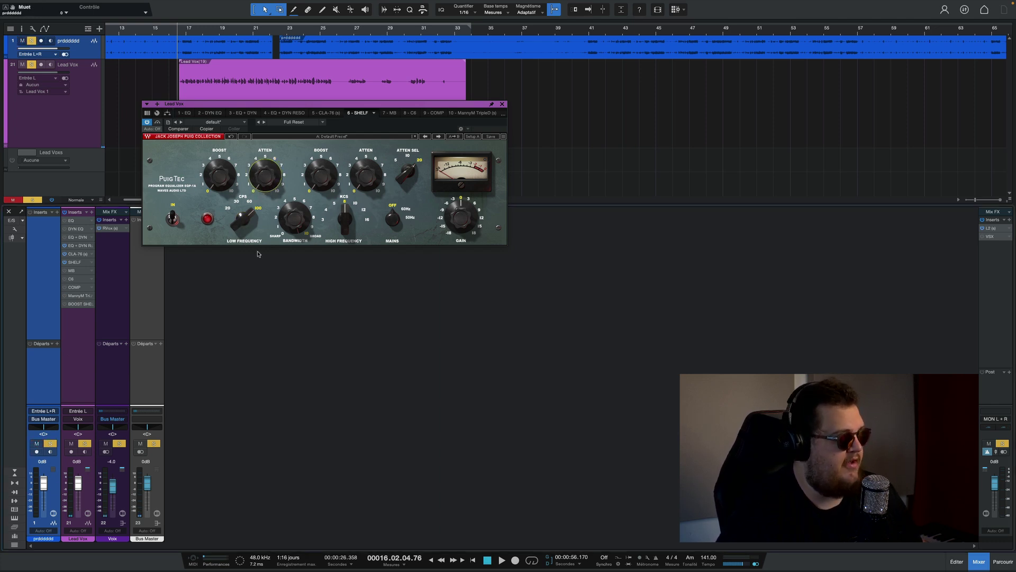
{"action": "key", "text": "space"}
{"action": "mouse_move", "coordinate": [266, 179]}
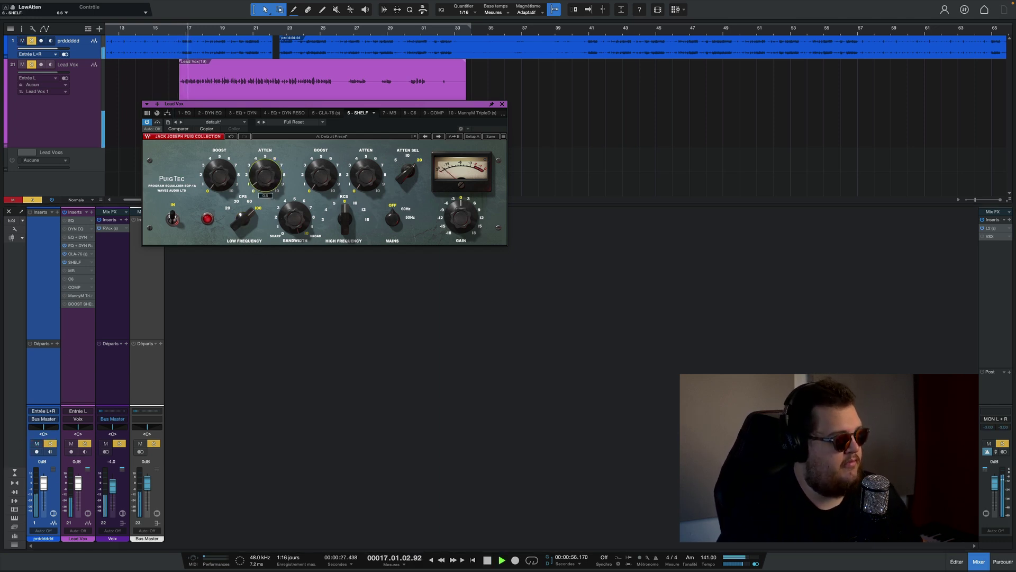
{"action": "left_click_drag", "start_coordinate": [265, 173], "coordinate": [265, 163]}
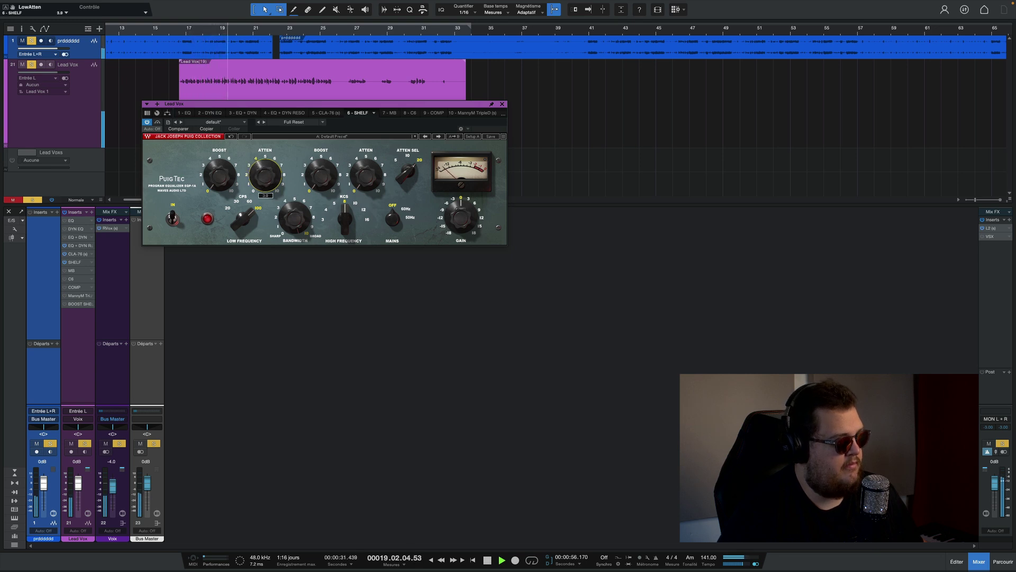
{"action": "key", "text": "space"}
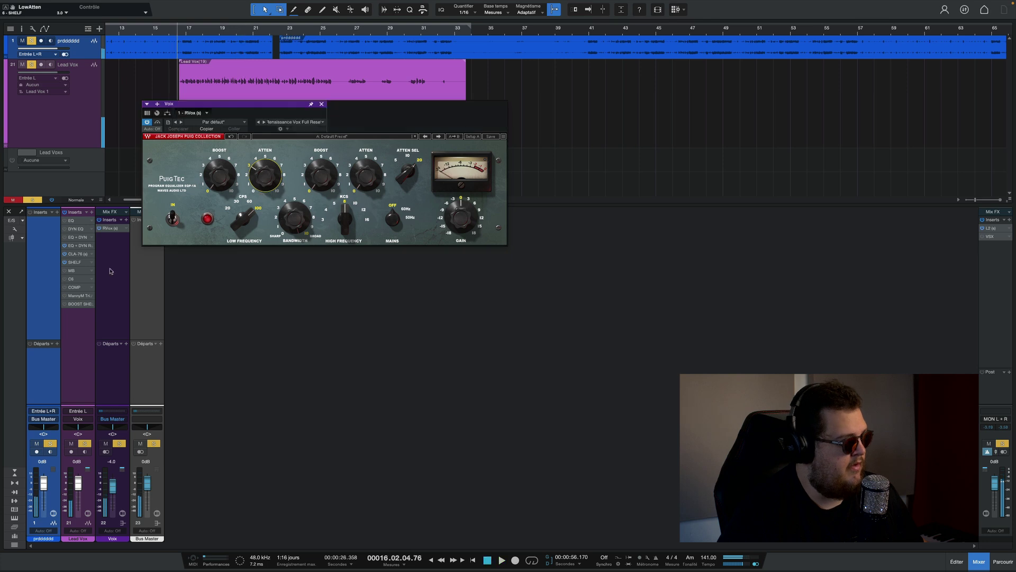
Create an effects channel with ValhallaVintageVerb fed by Lead Vox, mute the instrumental and route the reverb to the Voix bus.
{"action": "right_click", "coordinate": [113, 211]}
{"action": "left_click", "coordinate": [158, 398]}
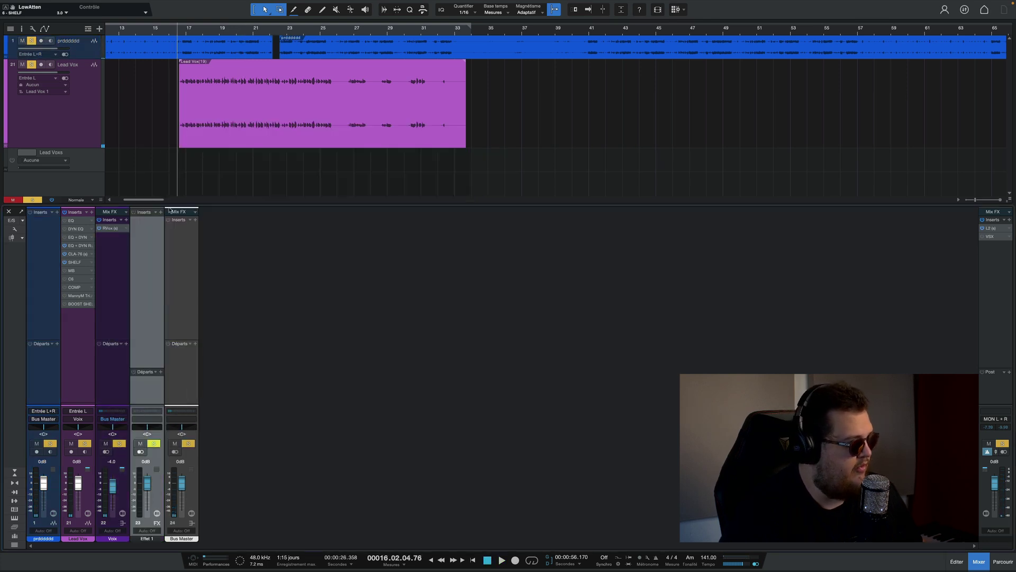
{"action": "key", "text": "space"}
{"action": "left_click", "coordinate": [37, 443]}
{"action": "left_click", "coordinate": [146, 419]}
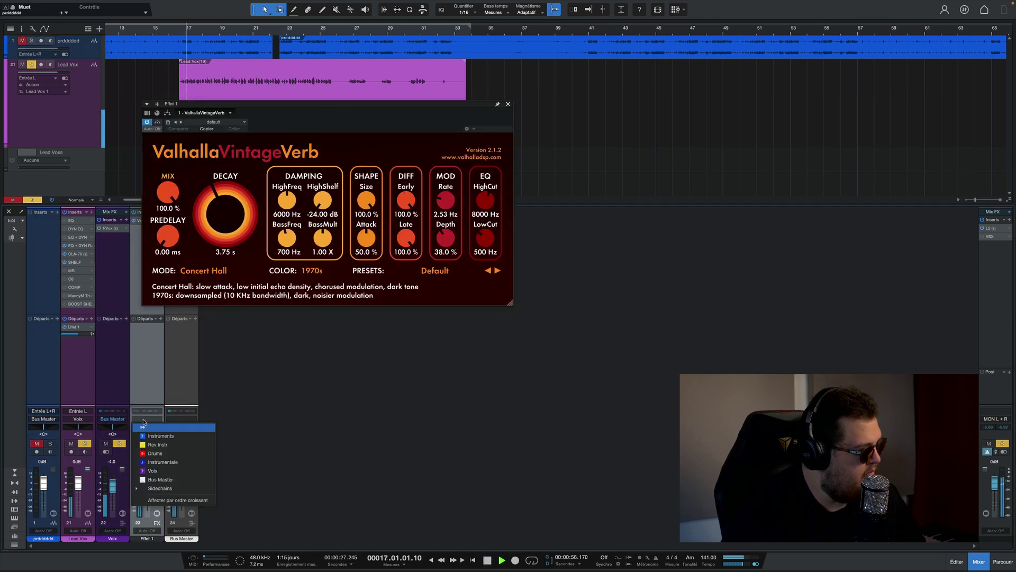
{"action": "left_click", "coordinate": [153, 471]}
Set the reverb to 0.26 s decay, 4630 Hz high cut, 1160 Hz low cut and Chamber mode, and adjust the Lead Vox send level.
{"action": "left_click_drag", "start_coordinate": [224, 214], "coordinate": [221, 245]}
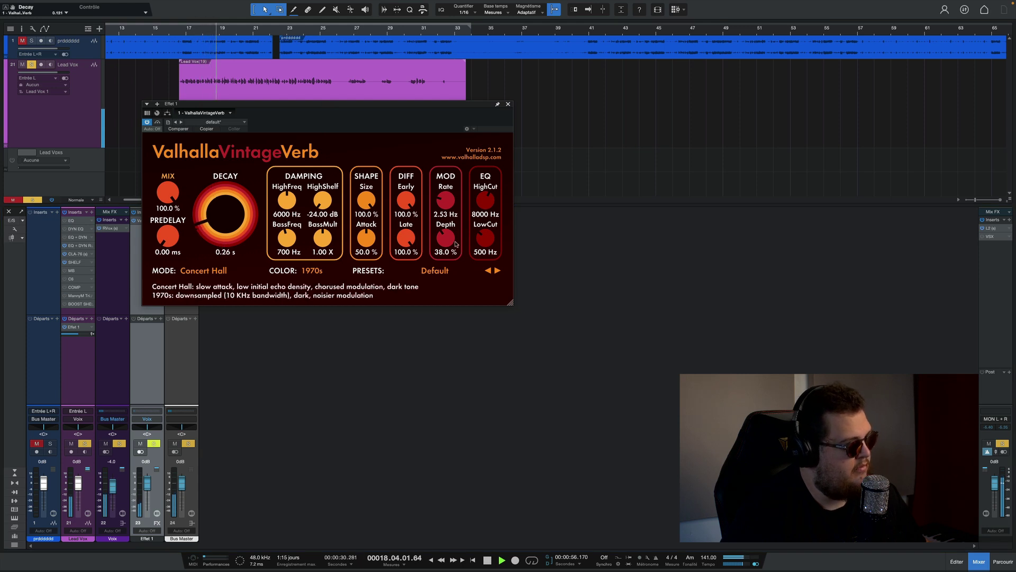
{"action": "left_click_drag", "start_coordinate": [485, 239], "coordinate": [488, 215]}
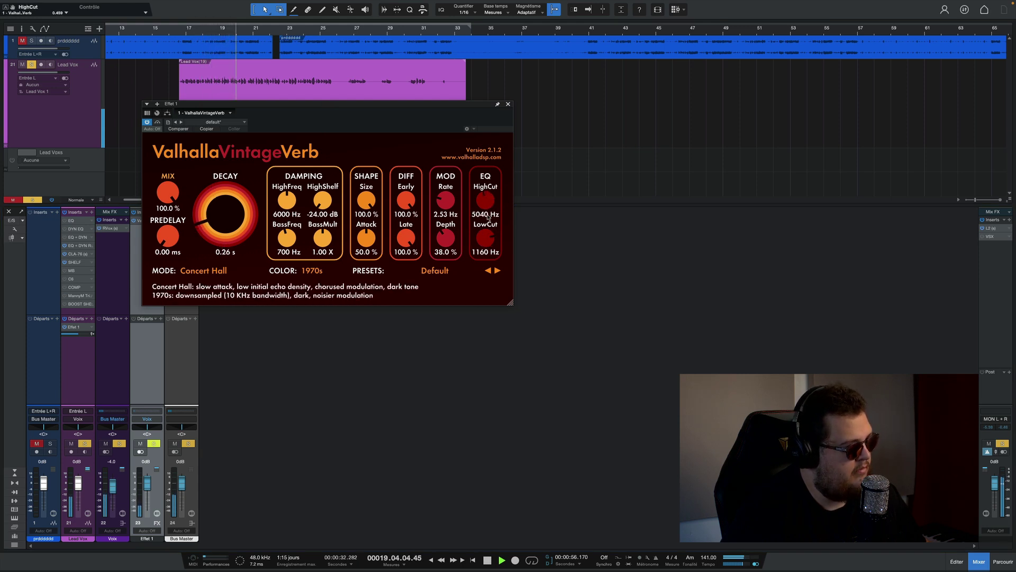
{"action": "left_click", "coordinate": [239, 272]}
{"action": "left_click", "coordinate": [209, 333]}
{"action": "left_click", "coordinate": [215, 273]}
{"action": "left_click", "coordinate": [201, 324]}
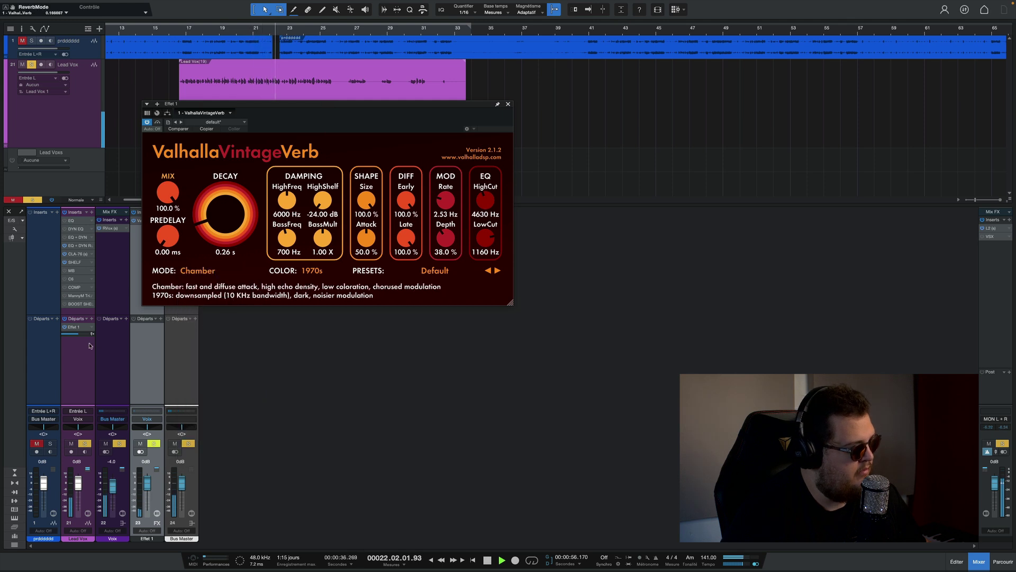
{"action": "left_click", "coordinate": [69, 336]}
{"action": "key", "text": "space"}
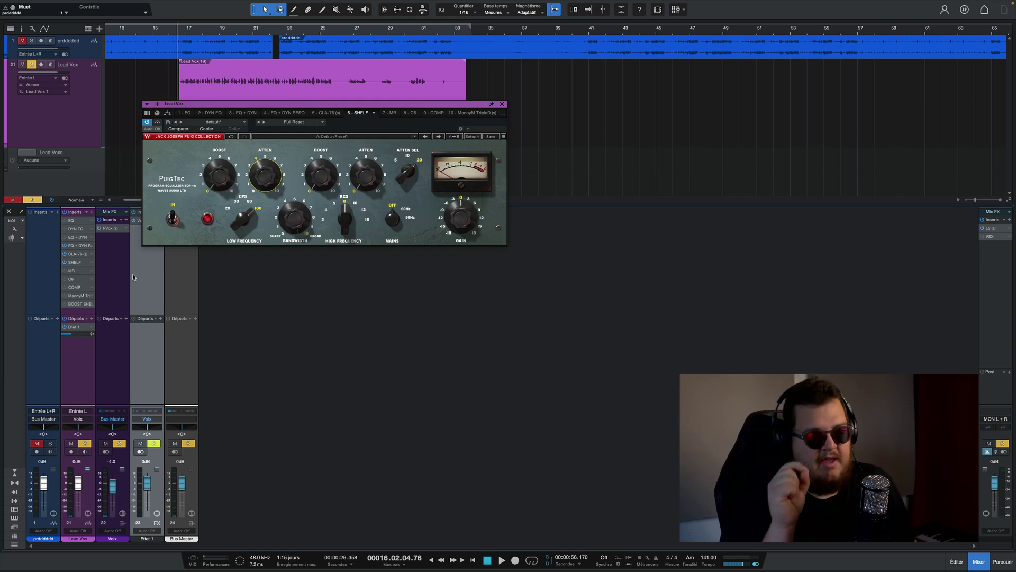
Set SHELF's low attenuation to about 4.7 while playing the vocal with its reverb.
{"action": "mouse_move", "coordinate": [266, 180]}
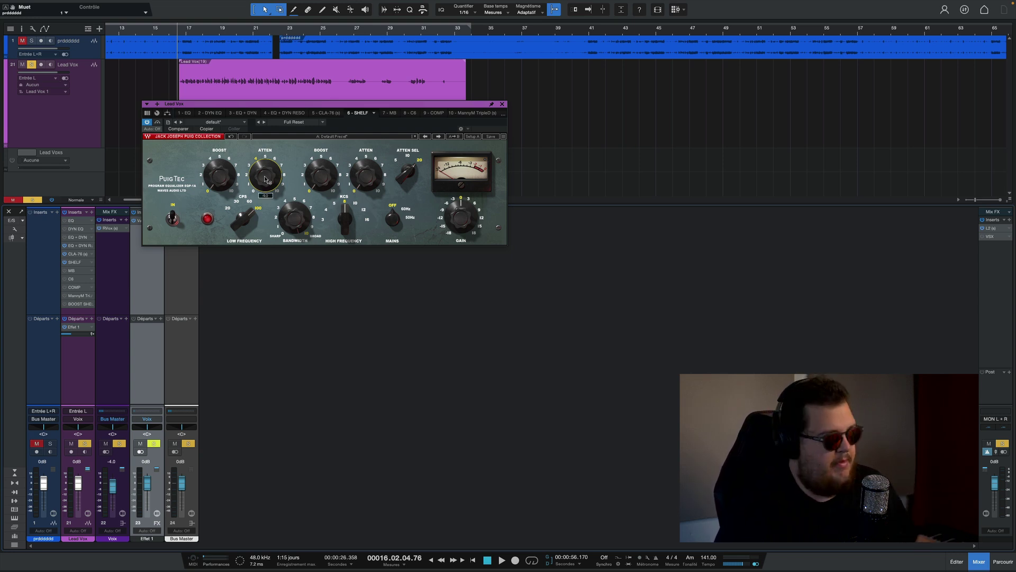
{"action": "key", "text": "space"}
{"action": "left_click_drag", "start_coordinate": [266, 180], "coordinate": [266, 181]}
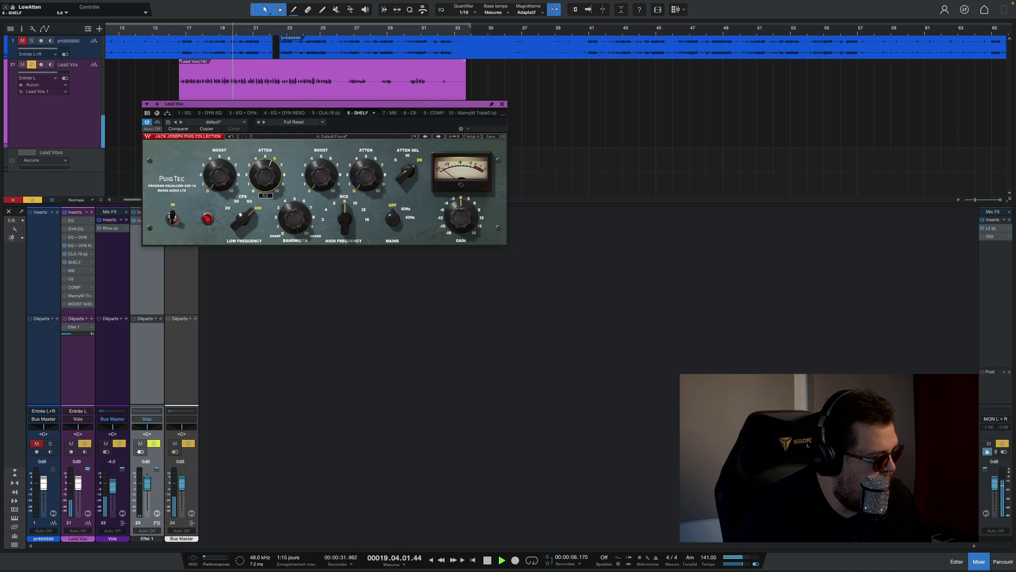
{"action": "left_click_drag", "start_coordinate": [267, 181], "coordinate": [267, 180]}
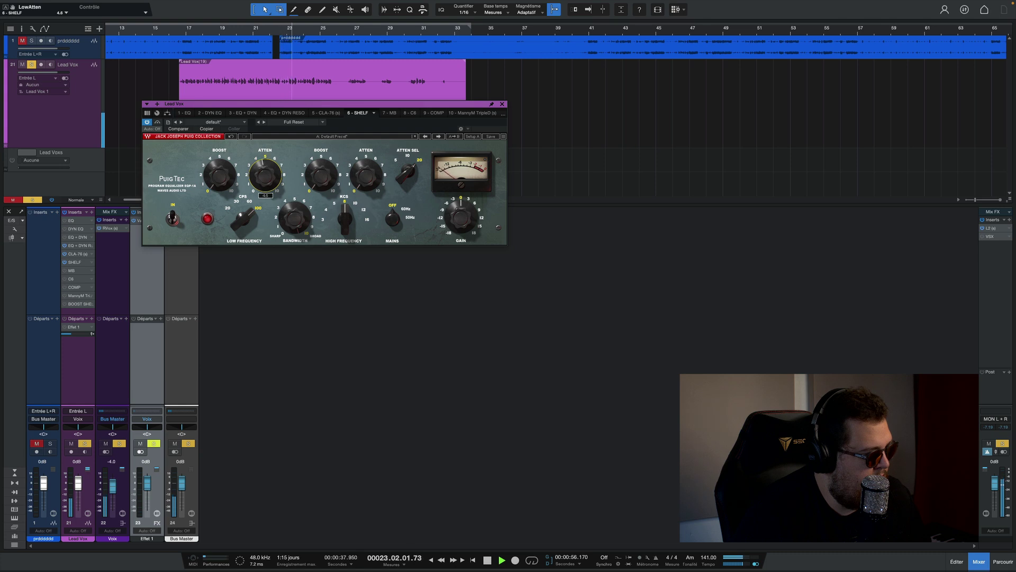
{"action": "key", "text": "space"}
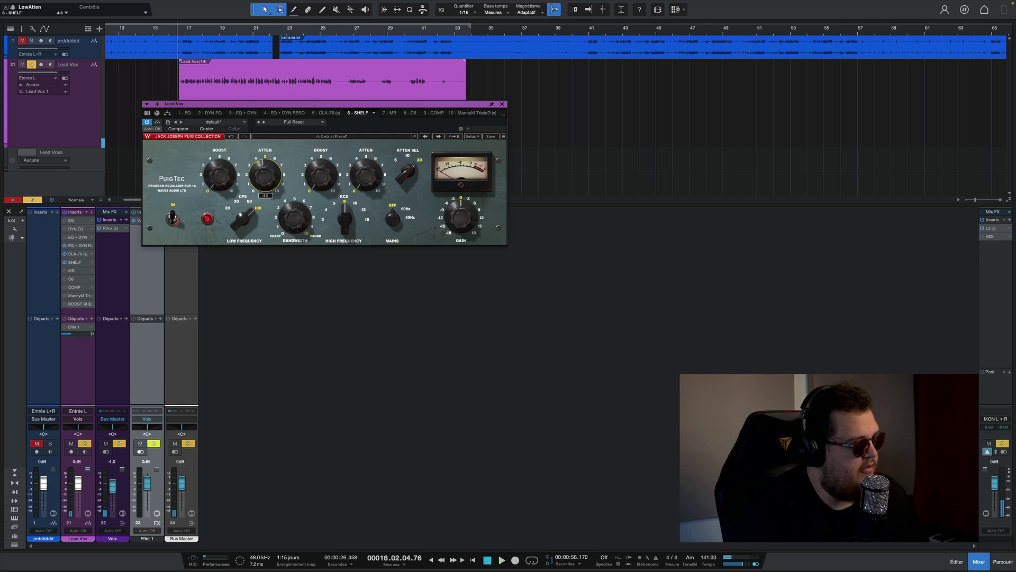
{"action": "key", "text": "space"}
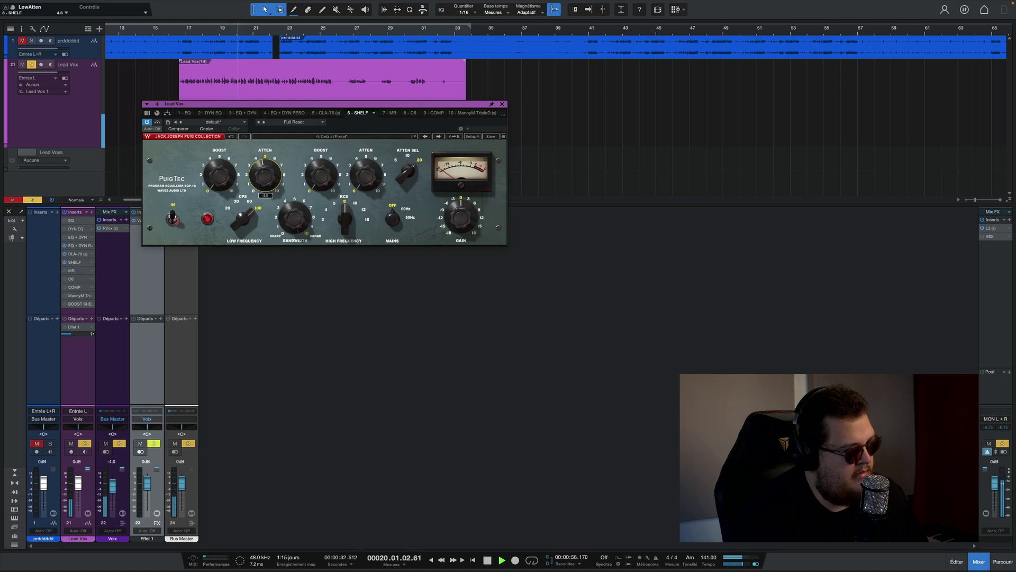
{"action": "key", "text": "space"}
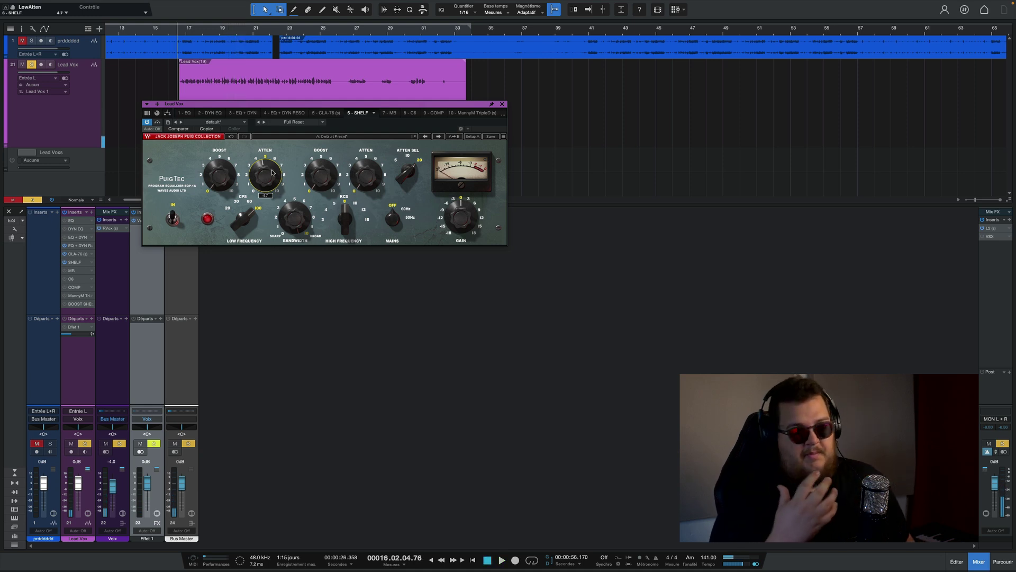